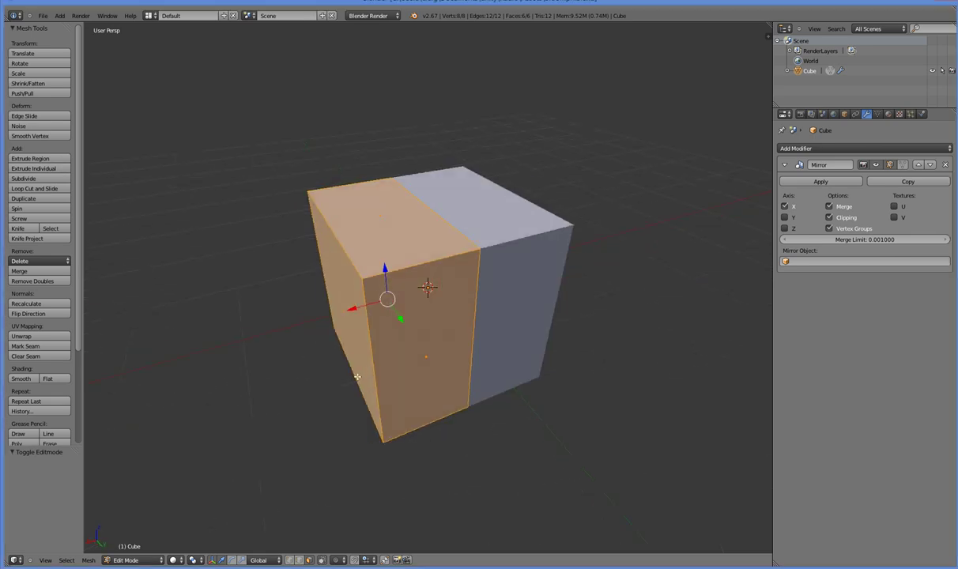
Step: Delete a single face from the mirrored half-cube, then leave Edit Mode for Object Mode
scroll(357, 377, "up", 4)
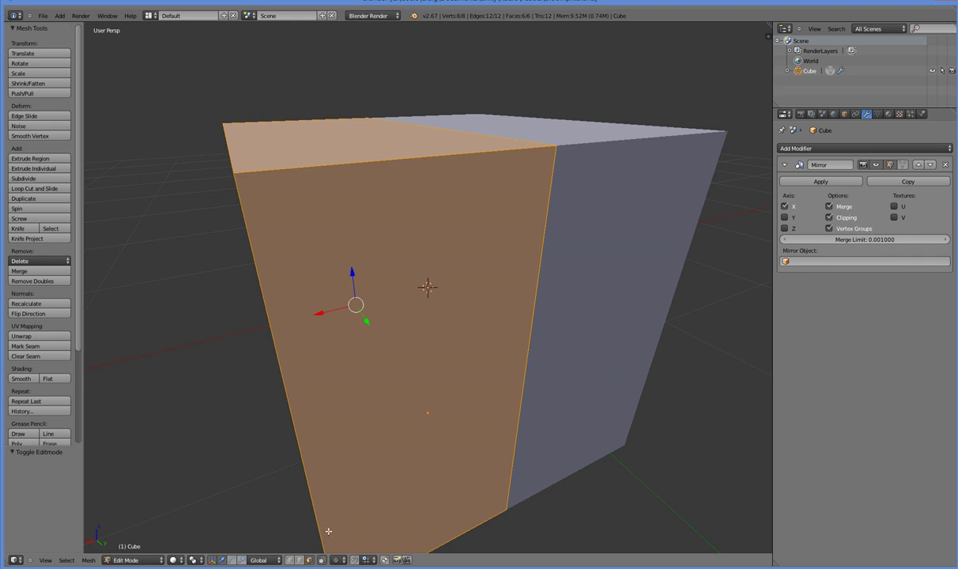
scroll(418, 378, "up", 5)
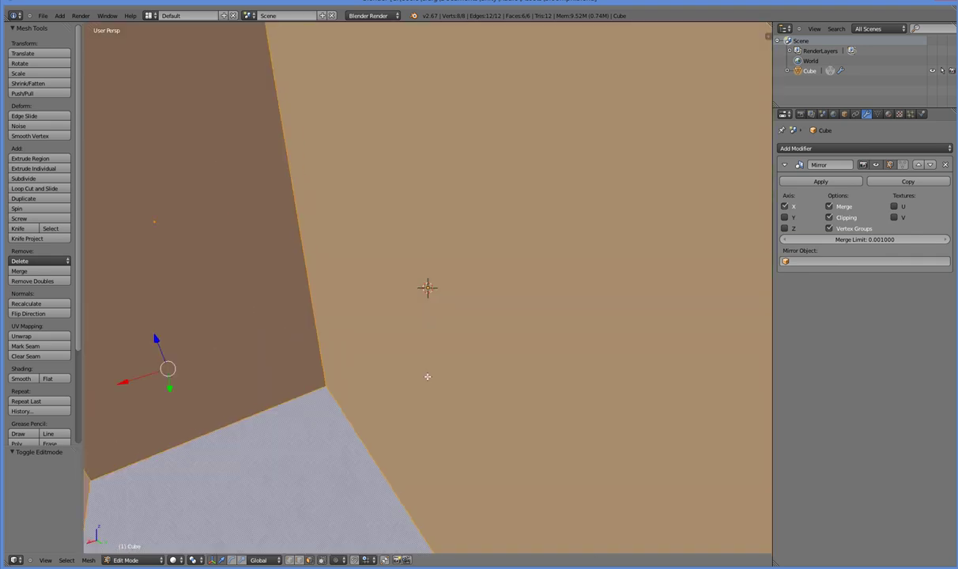
right_click(455, 325)
key("x")
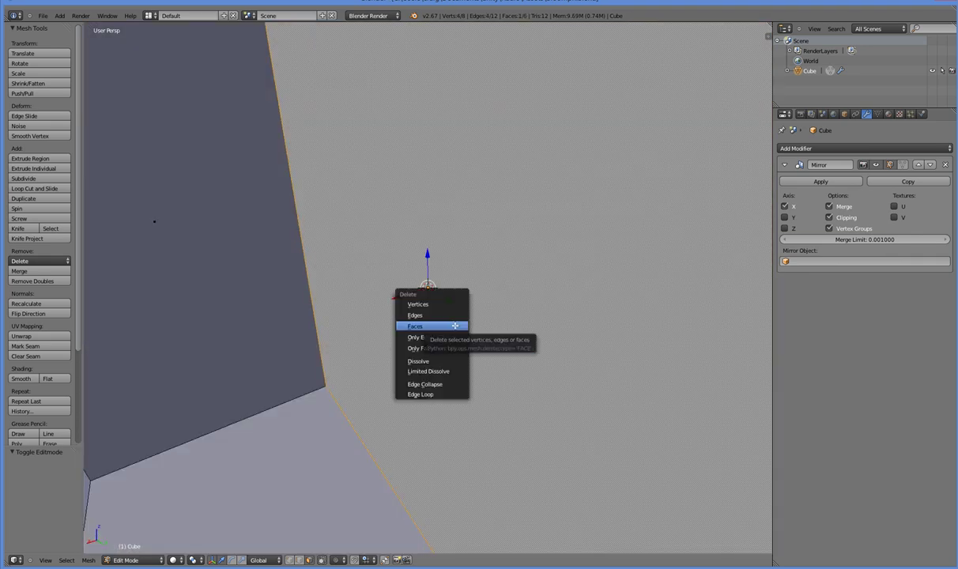
left_click(454, 325)
scroll(455, 325, "down", 5)
middle_click_drag(453, 325, 462, 385)
left_click(783, 181)
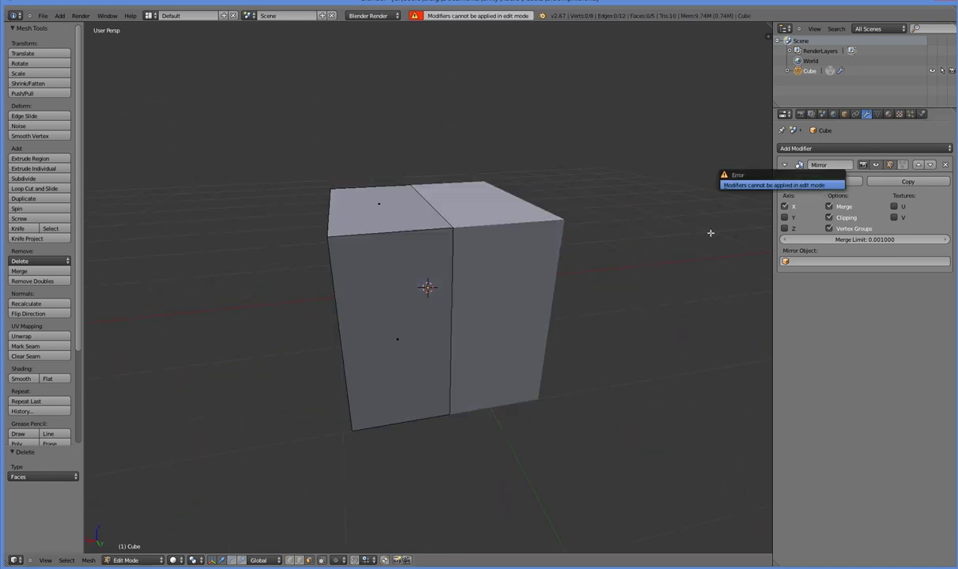
key("Tab")
Step: Apply the Mirror modifier and add six unslid horizontal loop cuts around the cube
left_click(815, 182)
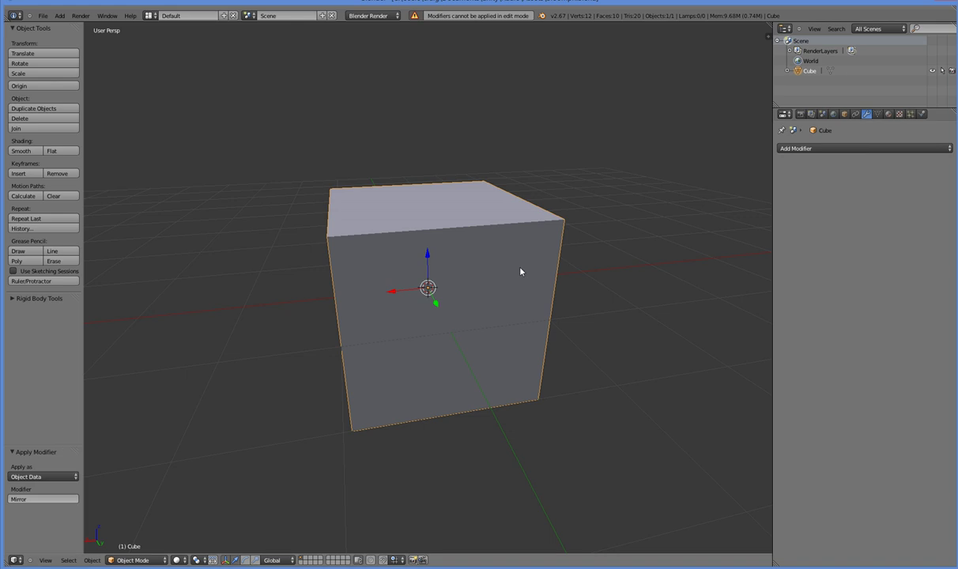
mouse_move(520, 272)
middle_mouse_down()
mouse_move(498, 267)
mouse_move(520, 280)
middle_mouse_up()
key("Tab")
middle_click_drag(462, 312, 391, 305)
key("ctrl+r")
scroll(427, 299, "up", 5)
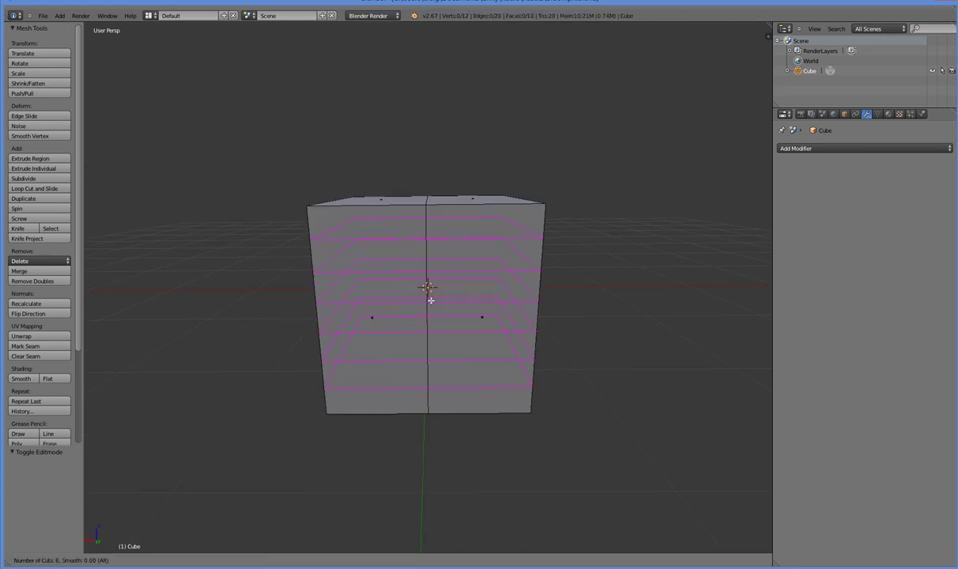
left_click(431, 300)
right_click(428, 299)
middle_click_drag(306, 344, 370, 315)
Step: Raise the whole mesh 1 unit along Z and view it from the front
key("a")
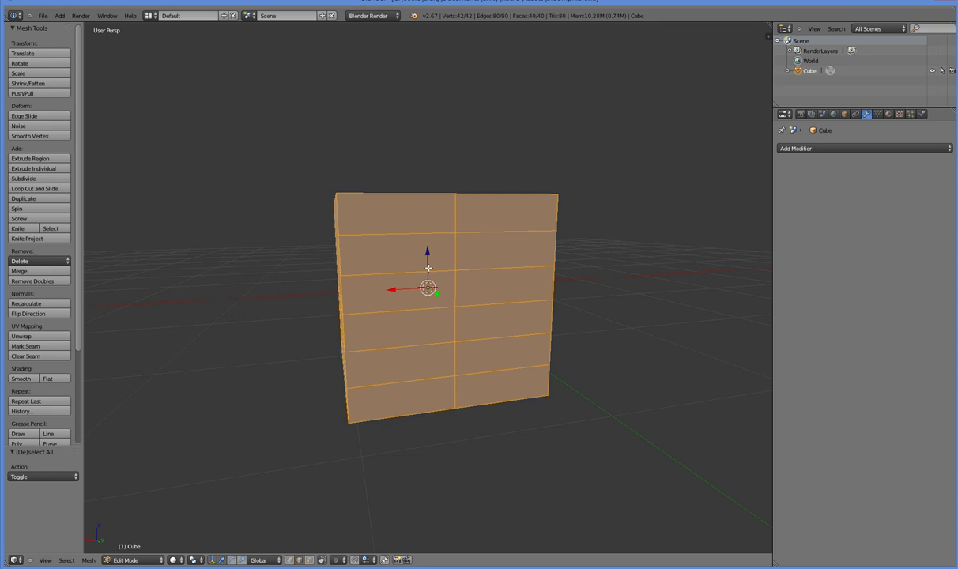
key("g")
key("z")
key("1")
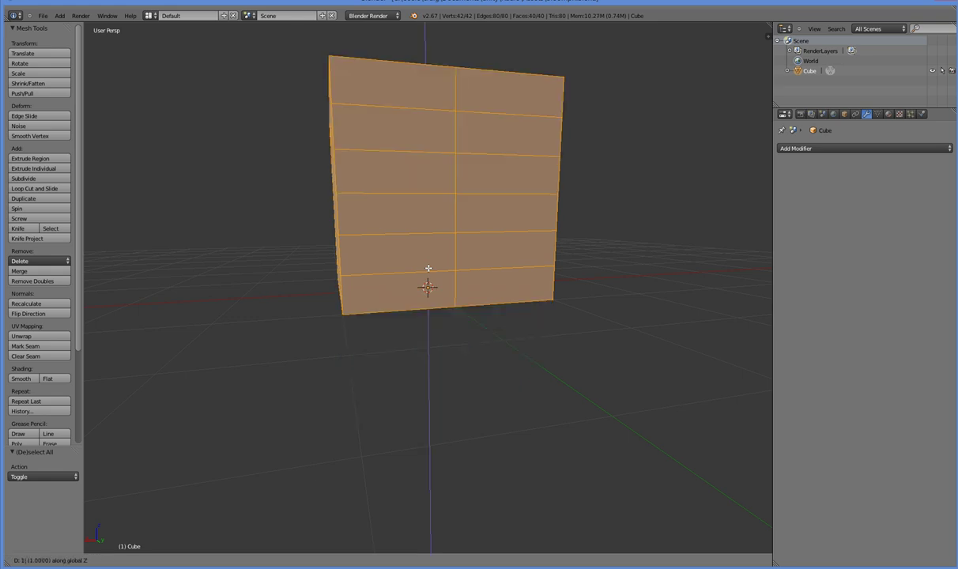
key("Return")
middle_click_drag(365, 152, 400, 279)
key("KP_1")
key("KP_1")
scroll(429, 272, "down", 1)
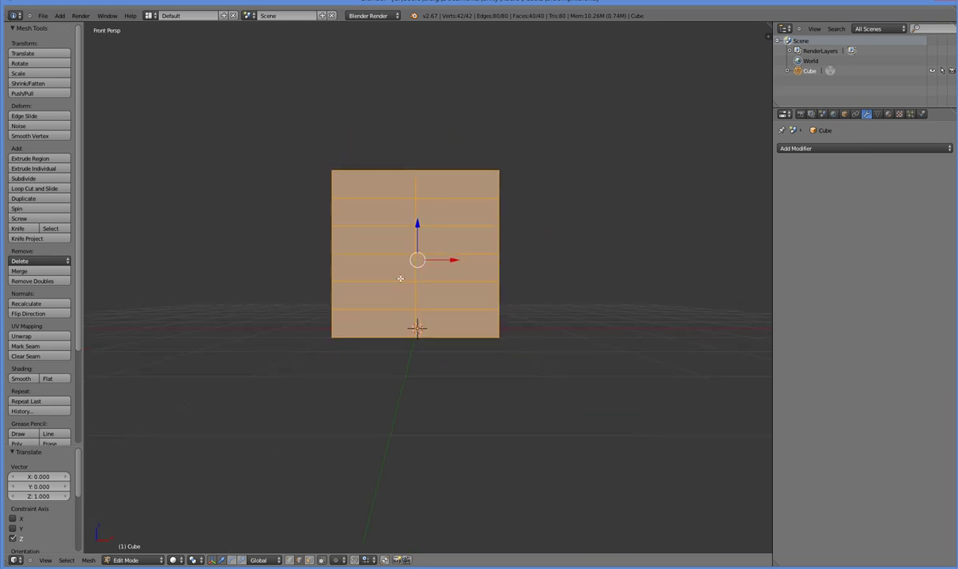
Step: Add a Single Bone armature and enable X-Ray so it shows through the cube
left_click(60, 15)
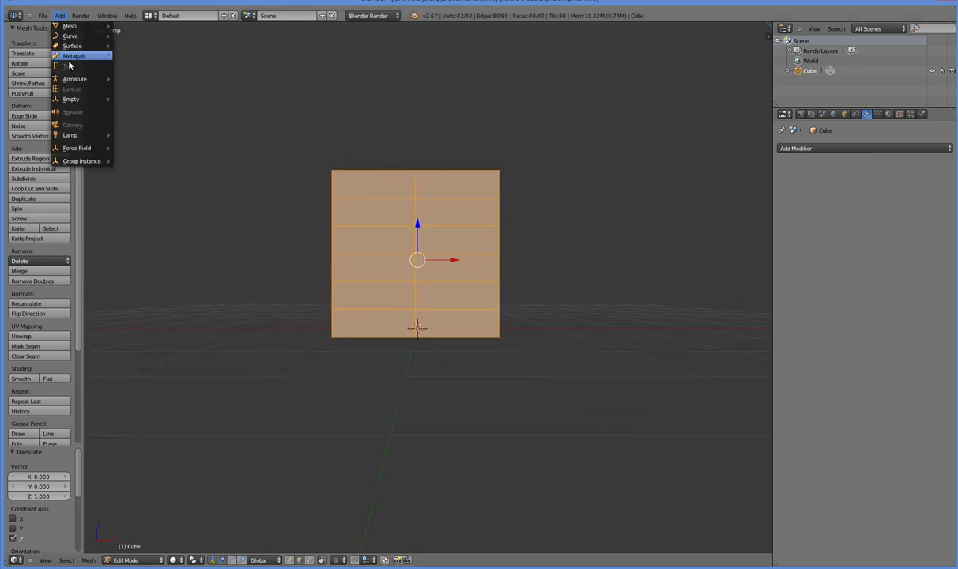
mouse_move(74, 80)
key("Tab")
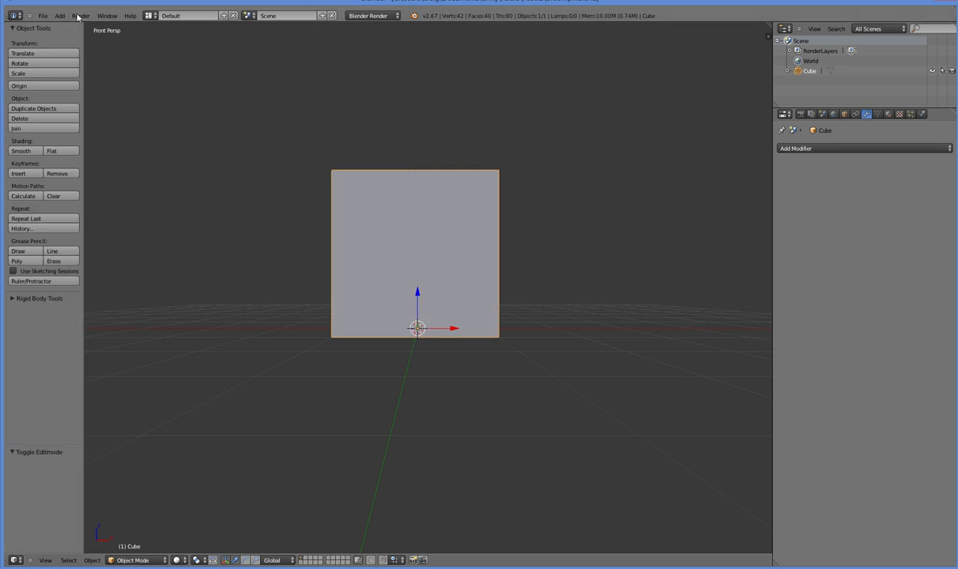
left_click(62, 17)
mouse_move(93, 79)
left_click(139, 79)
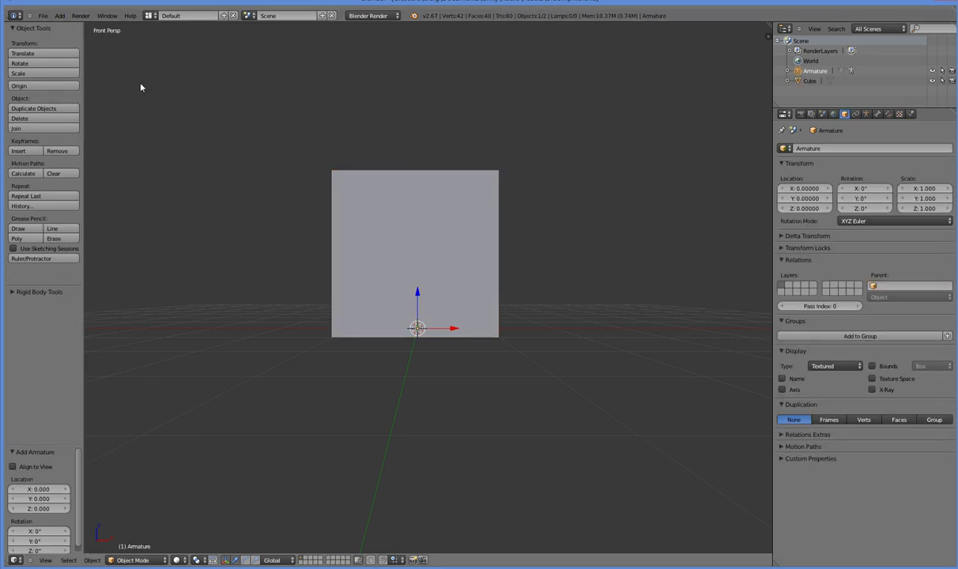
left_click(873, 390)
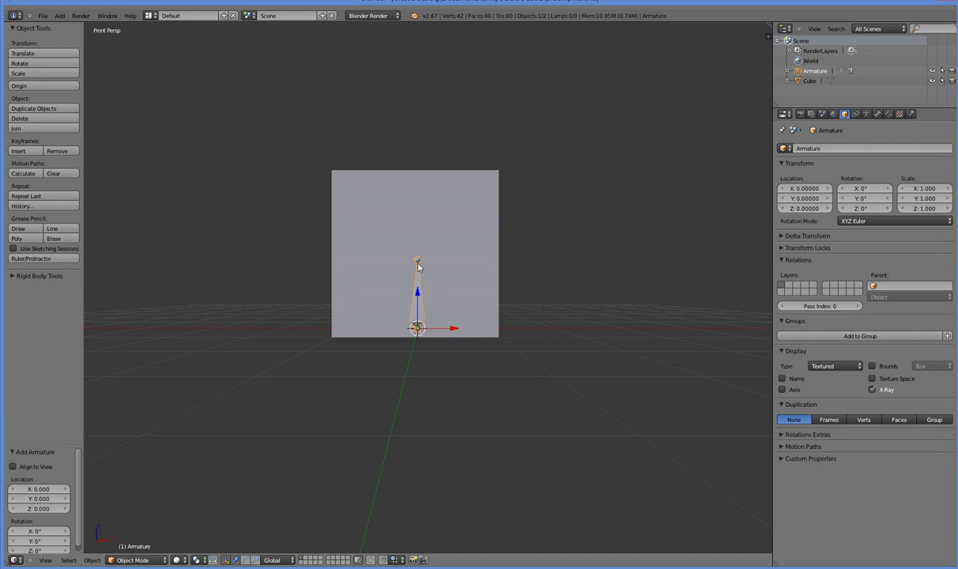
Step: Extrude a second bone straight up along Z from the first bone's tip
key("Tab")
key("e")
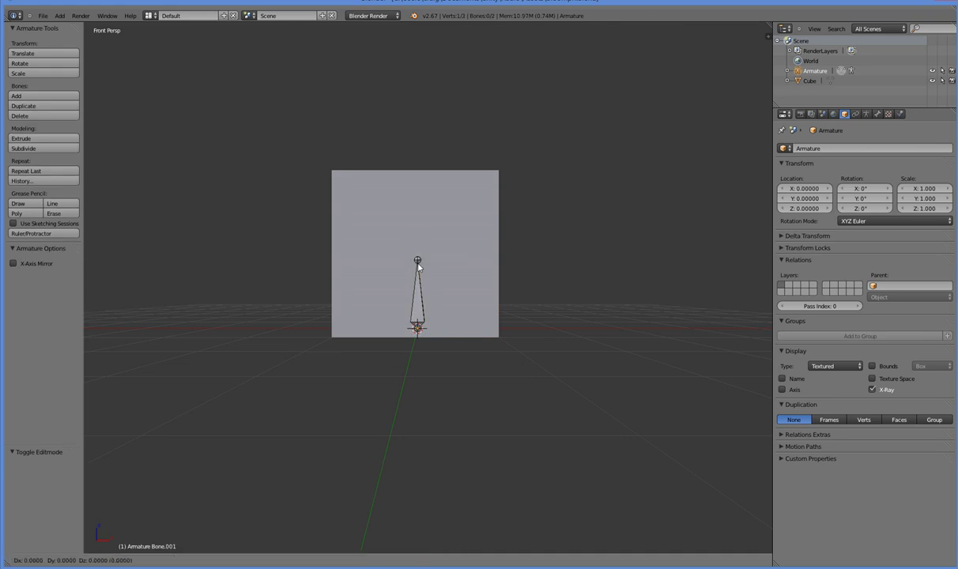
key("z")
left_click(480, 259)
middle_click_drag(480, 259, 422, 286)
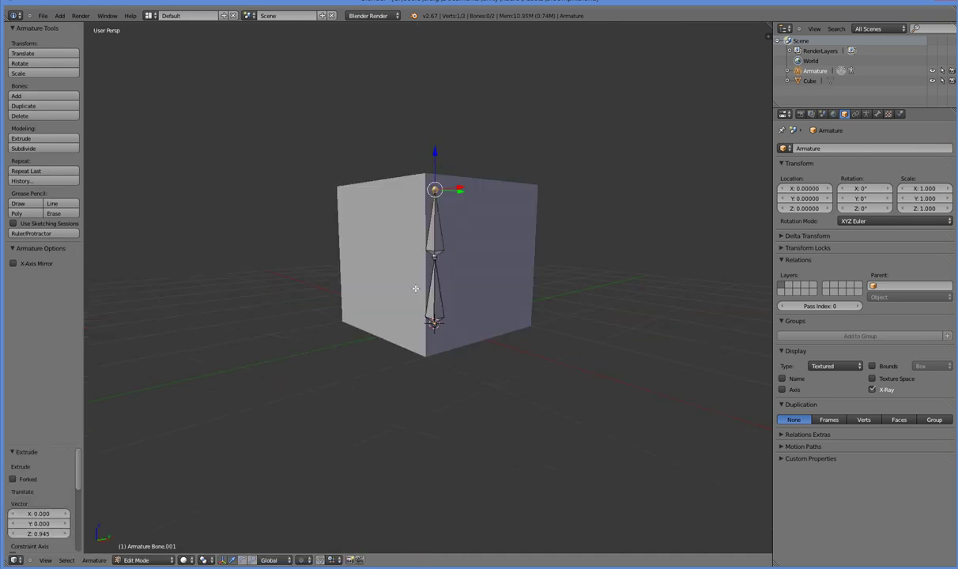
key("Tab")
right_click(483, 278)
key("KP_4")
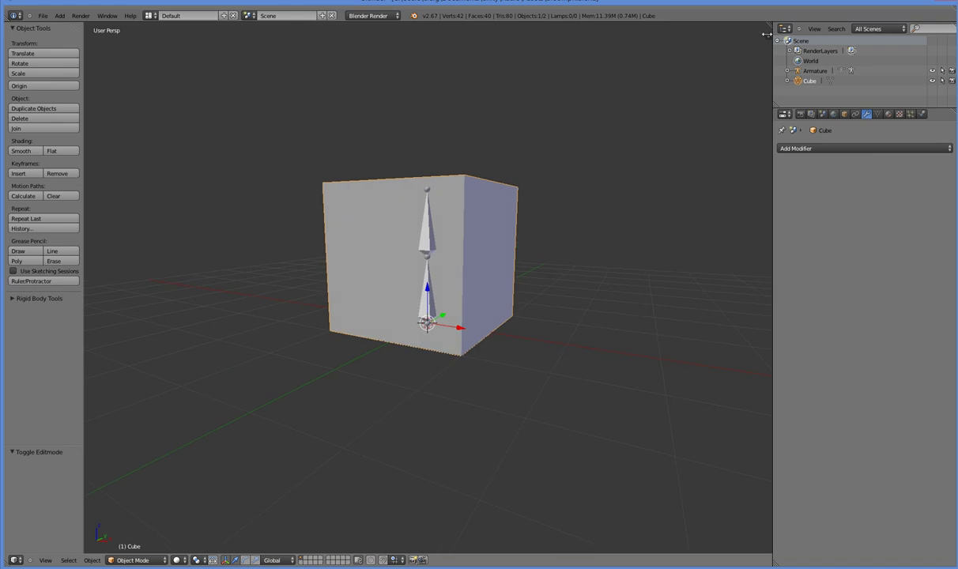
Step: Parent the cube to the two-bone armature using With Automatic Weights
key("n")
scroll(744, 416, "down", 3)
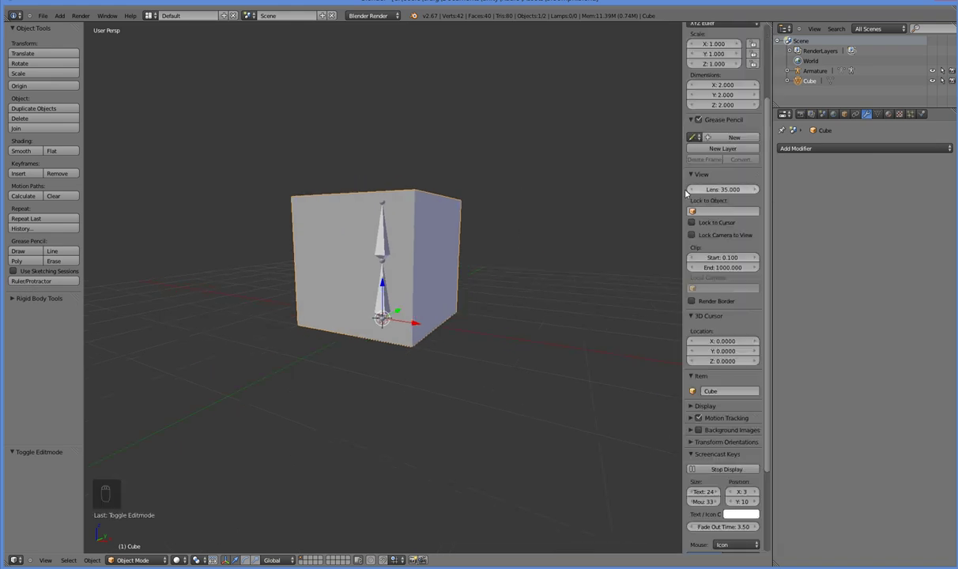
key("n")
key("KP_4")
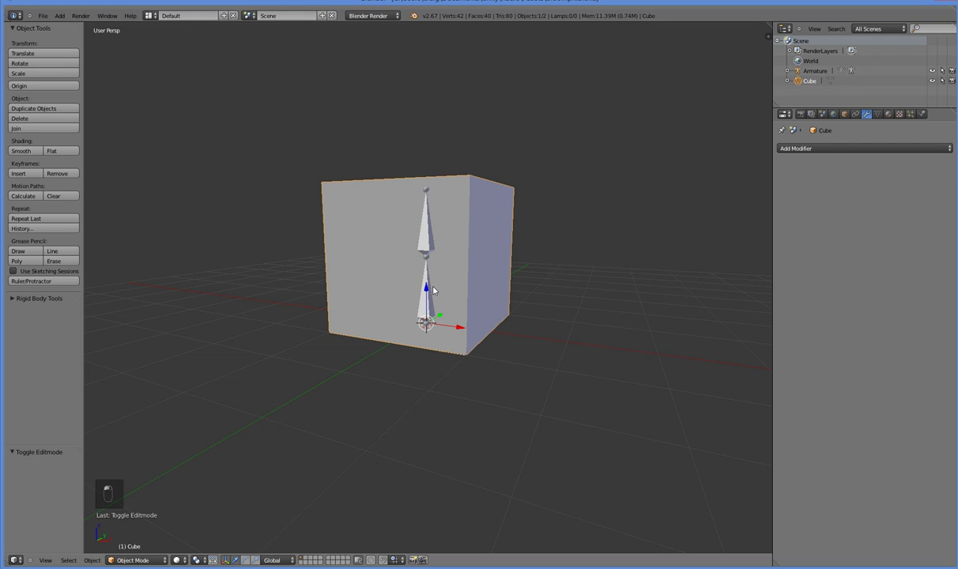
right_click(430, 239)
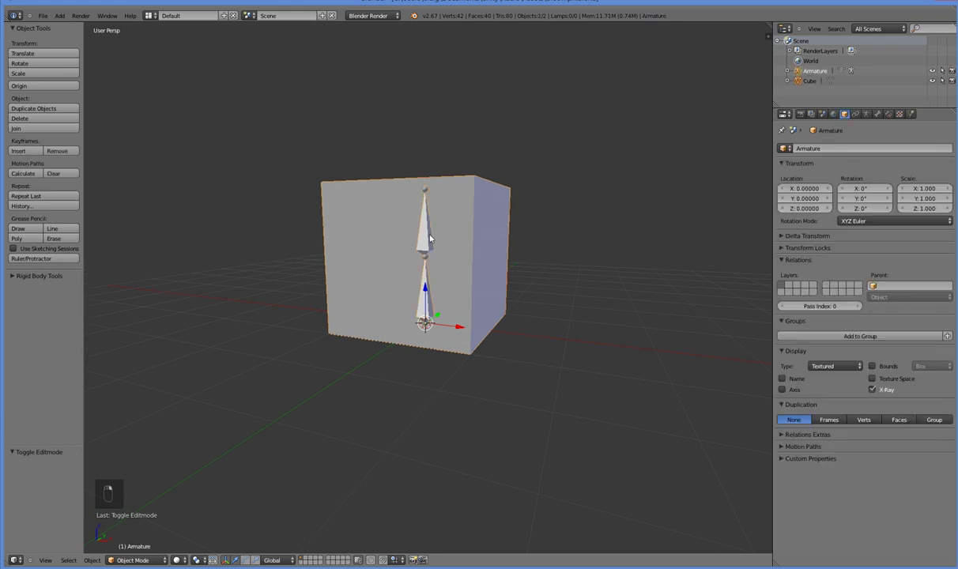
key("ctrl+p")
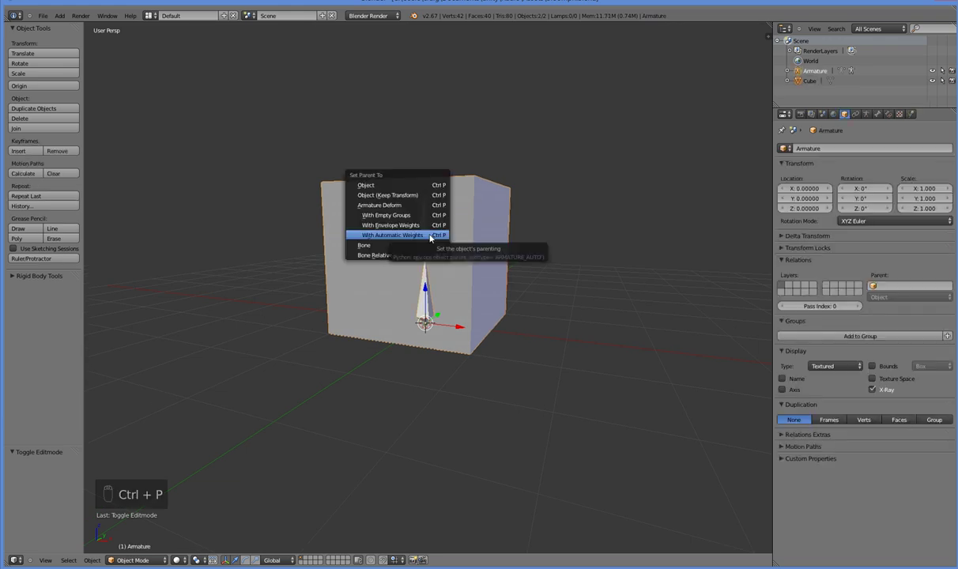
left_click(431, 238)
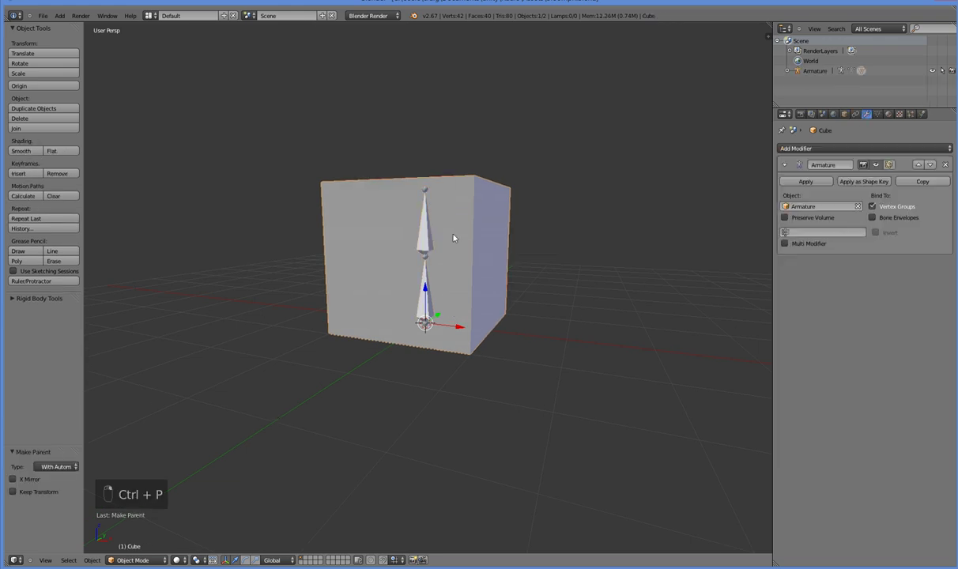
right_click(454, 237)
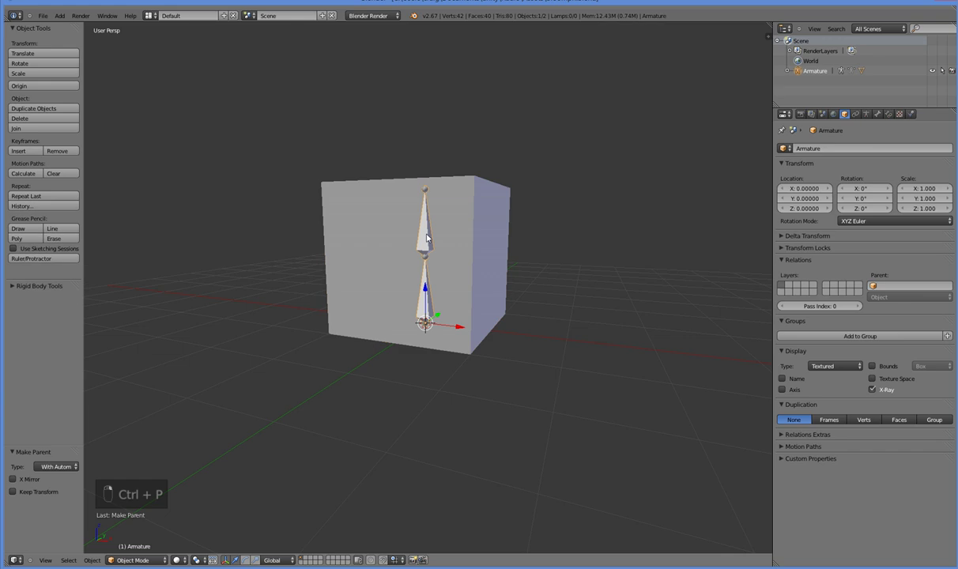
left_click(133, 560)
left_click(131, 500)
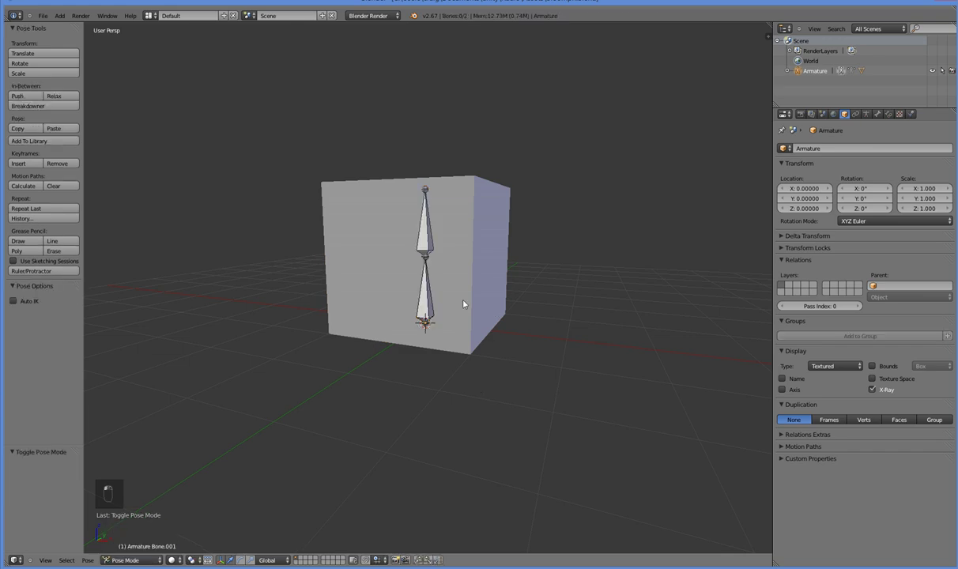
right_click(427, 233)
key("r")
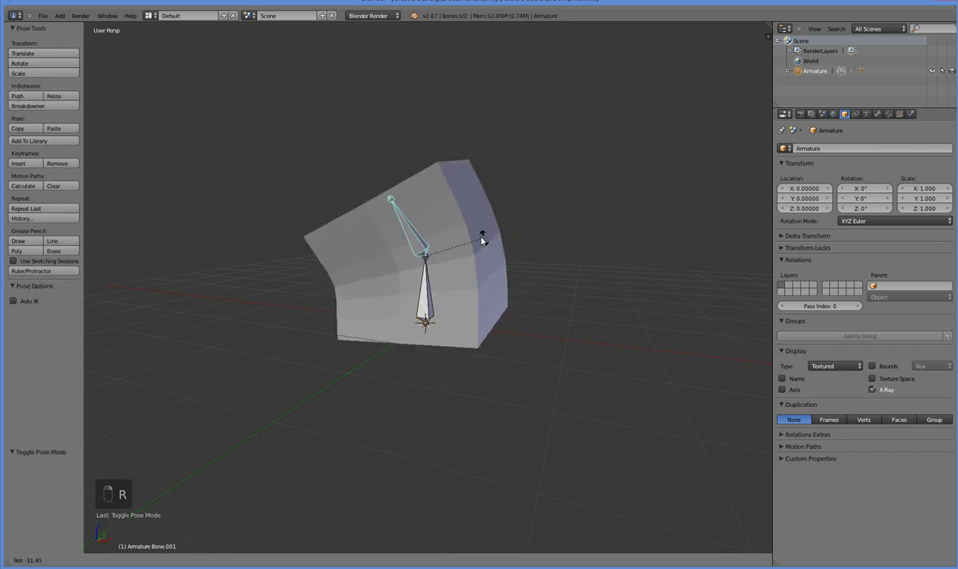
right_click(492, 291)
middle_click_drag(492, 351, 516, 360)
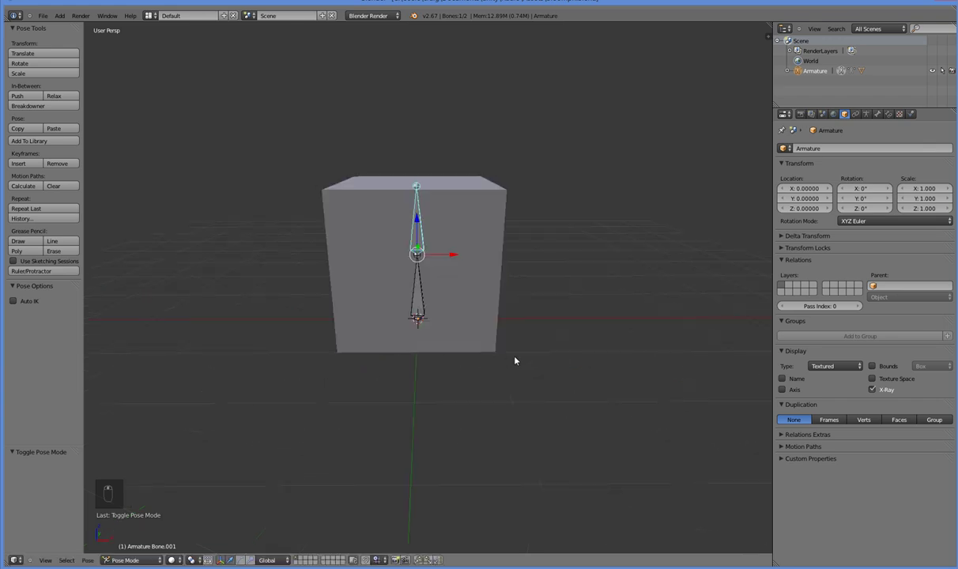
key("ctrl+Tab")
right_click(498, 341)
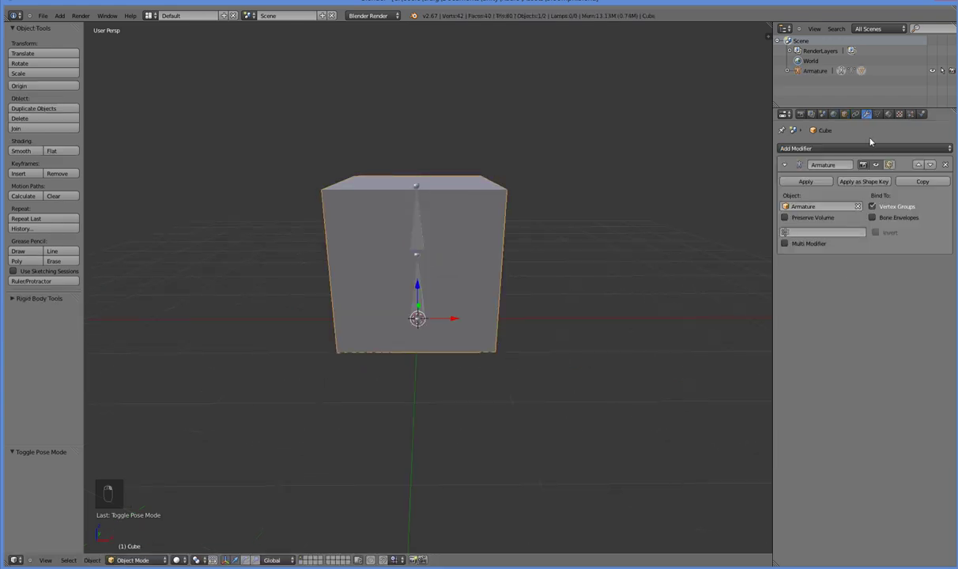
Step: Add a Basis shape key and a second shape key named 'Bloomph'
left_click(877, 115)
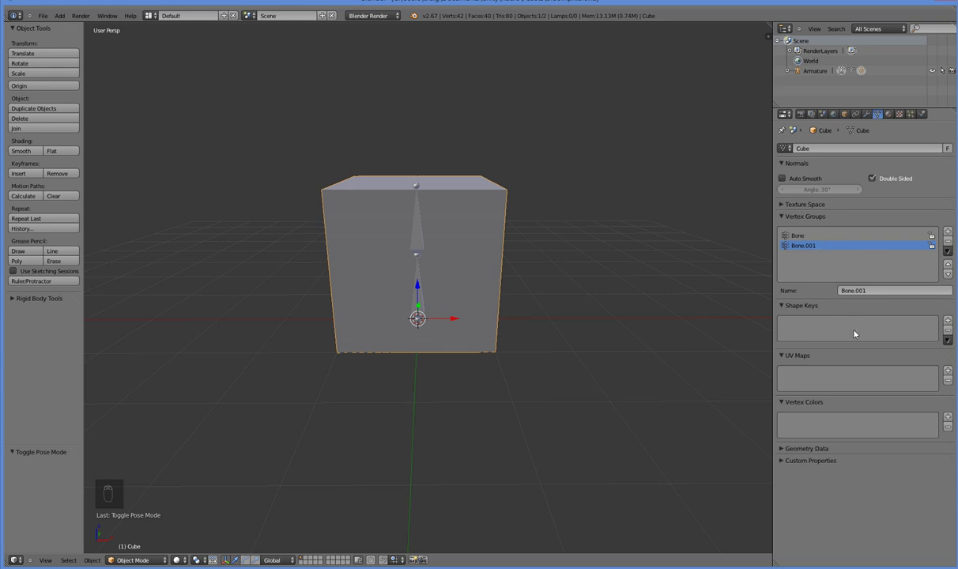
left_click(948, 320)
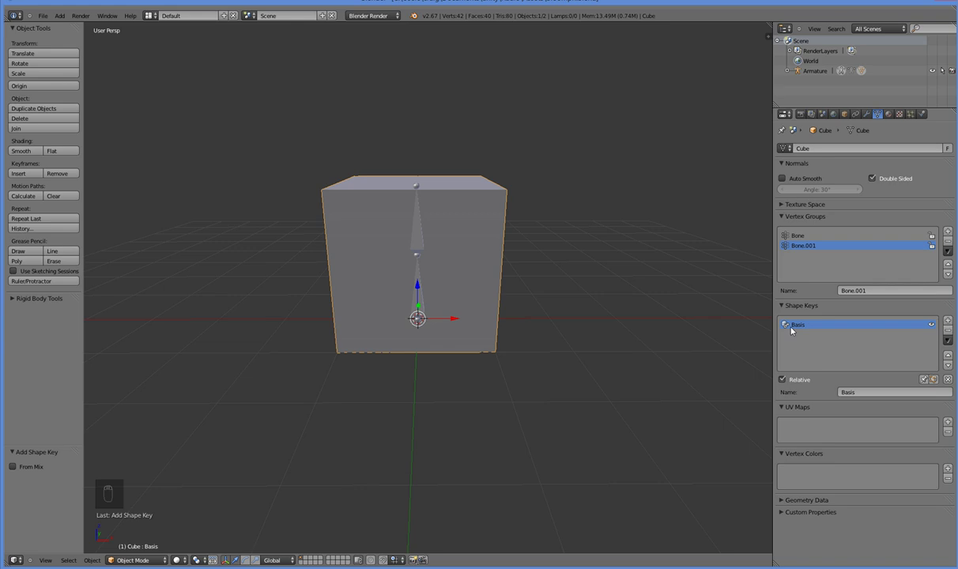
left_click(948, 320)
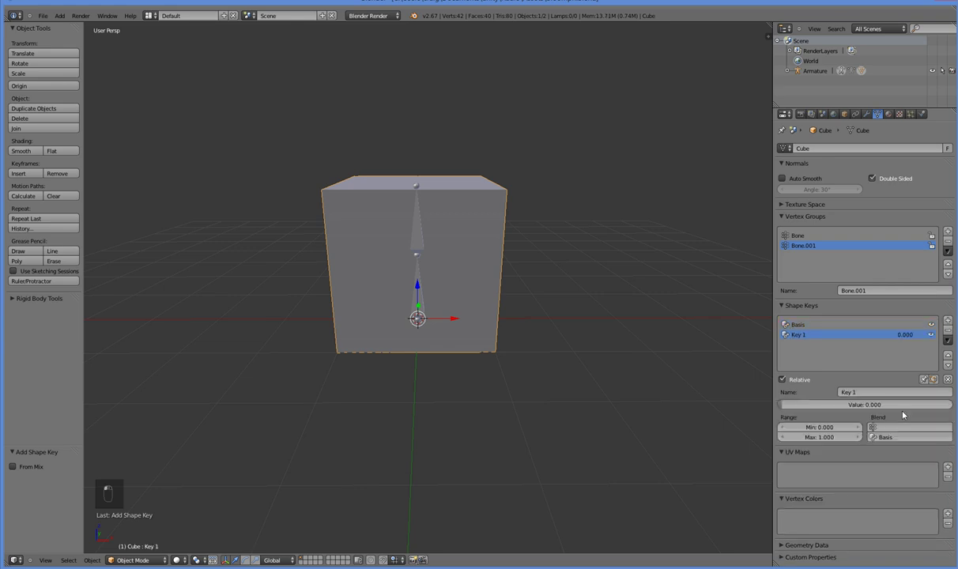
type("Bloomph")
key("Return")
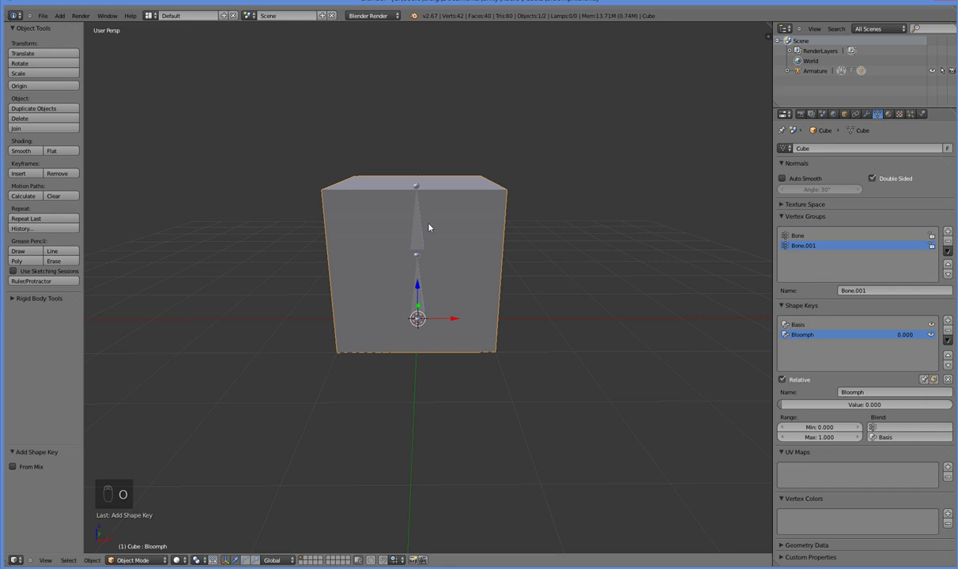
Step: Scale the cube's middle edge loops inward to about 0.82 on the Bloomph key
key("Tab")
key("a")
left_click(455, 250, "alt")
left_click(461, 278, "alt+shift")
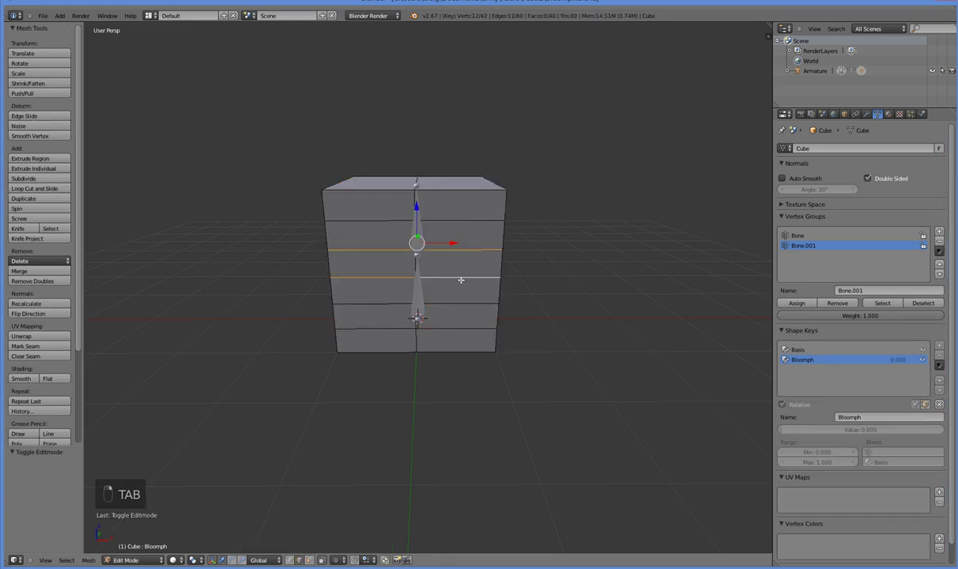
key("ctrl+z")
key("s")
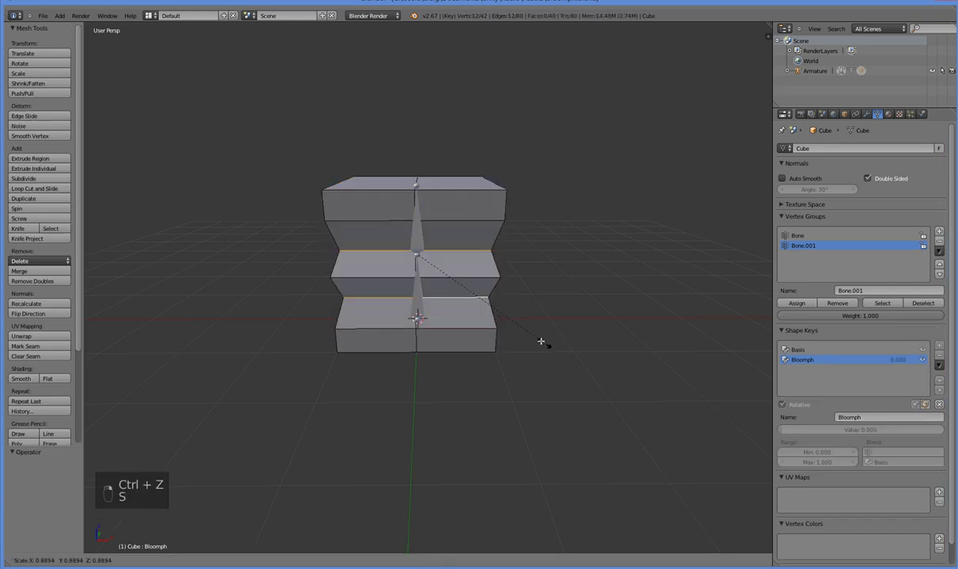
left_click(534, 336)
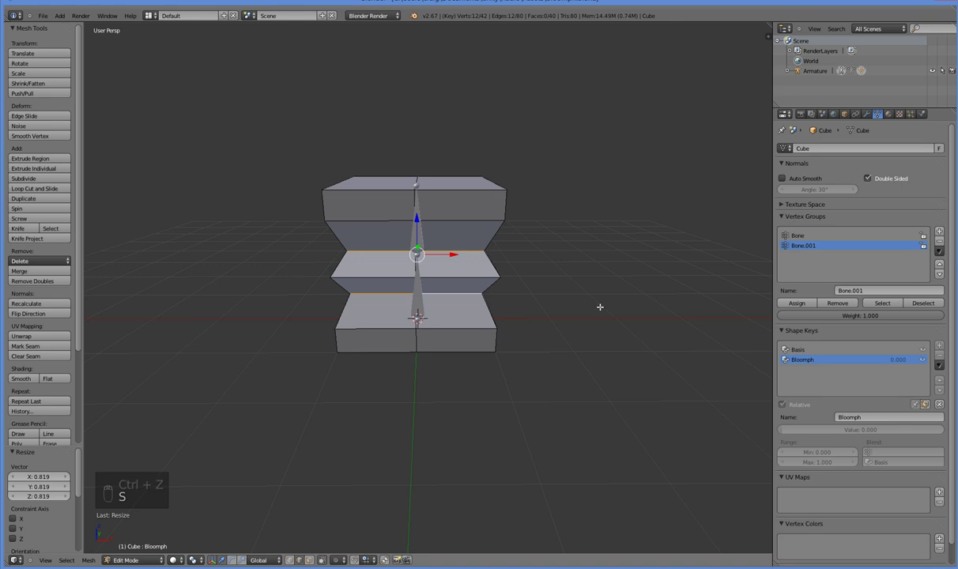
Step: Add a third shape key and name it 'Snorgle'
key("Tab")
left_click(948, 320)
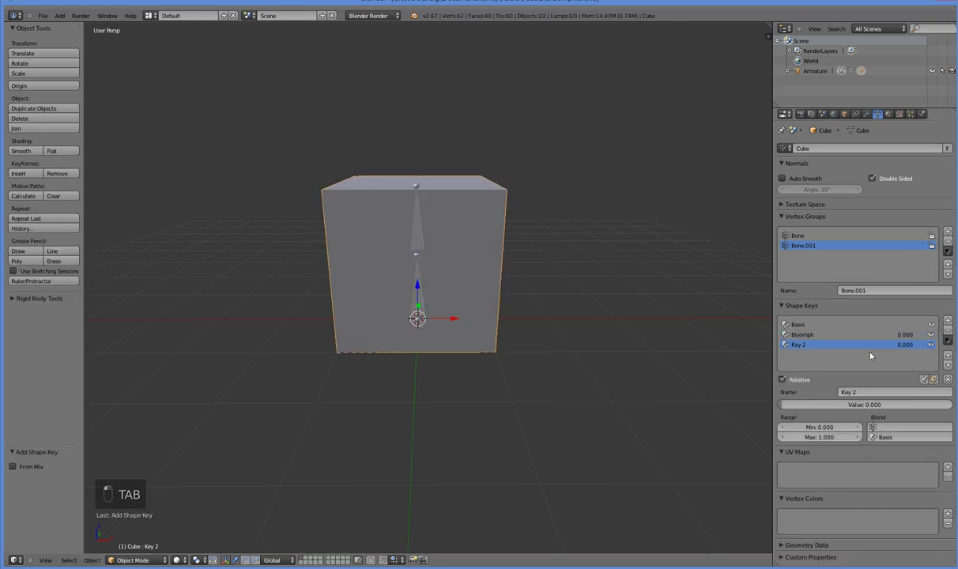
key("BackSpace")
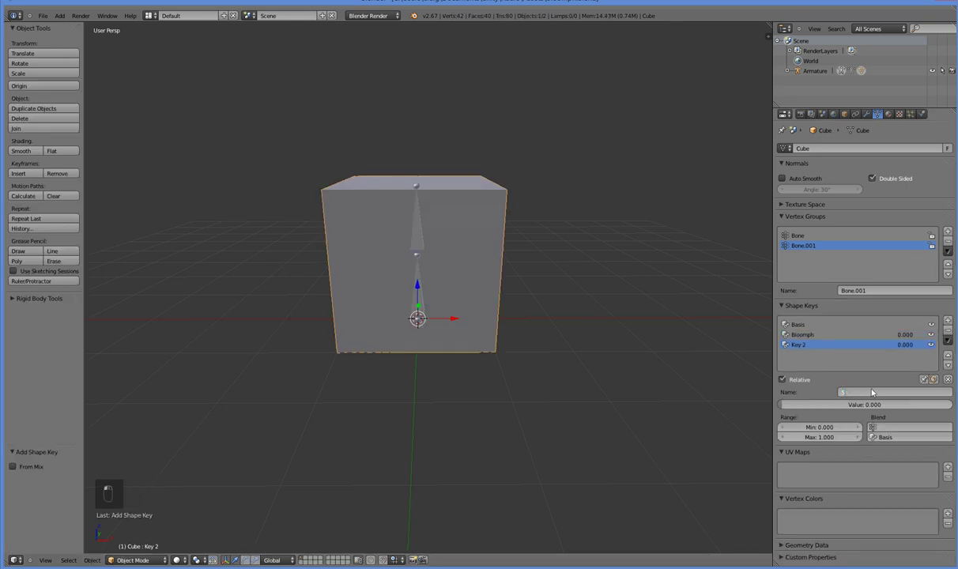
type("Snorgle")
key("Return")
Step: Raise the box's four top corner vertices 0.772 along Z into a V shape
key("Tab")
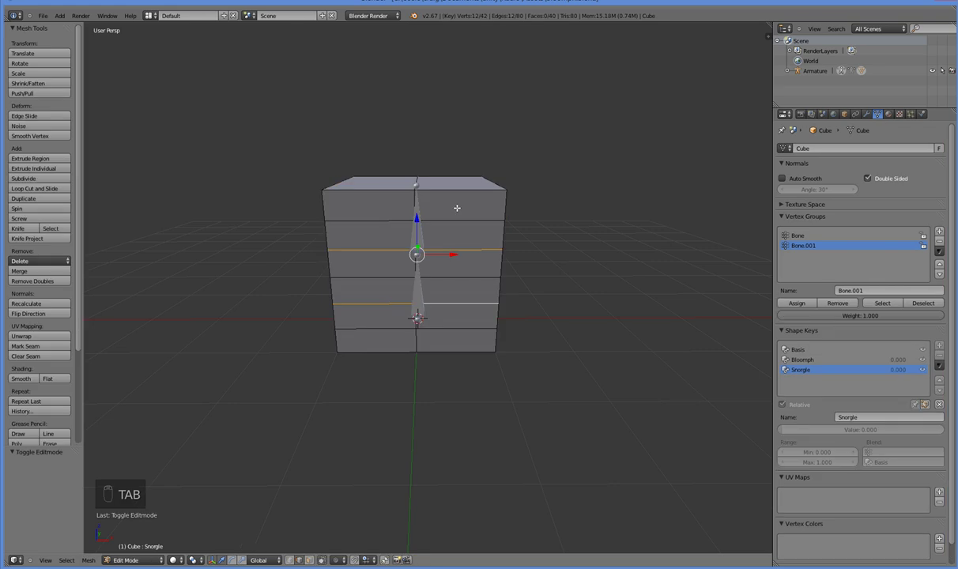
right_click(467, 183)
right_click(370, 190, "shift")
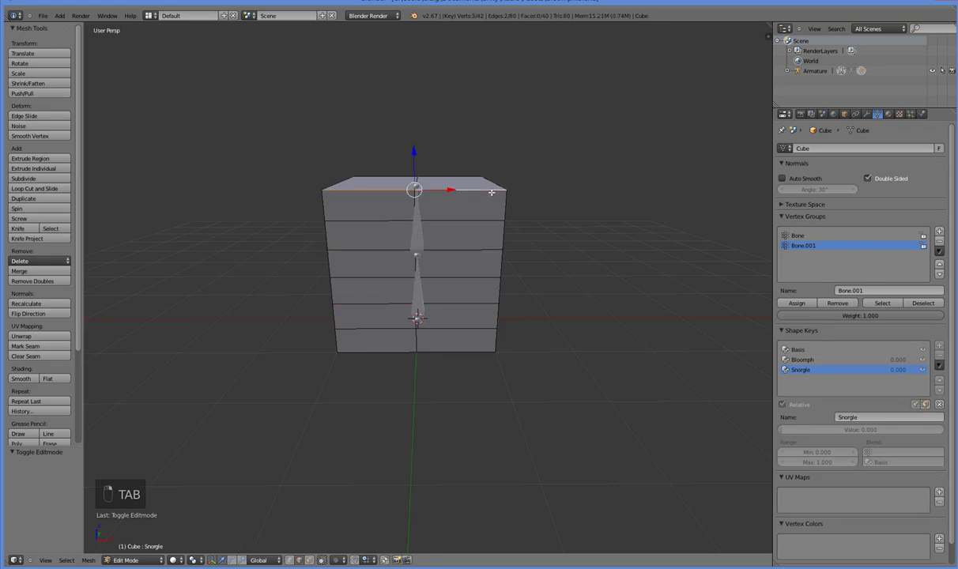
right_click(351, 178, "shift")
right_click(482, 176, "shift")
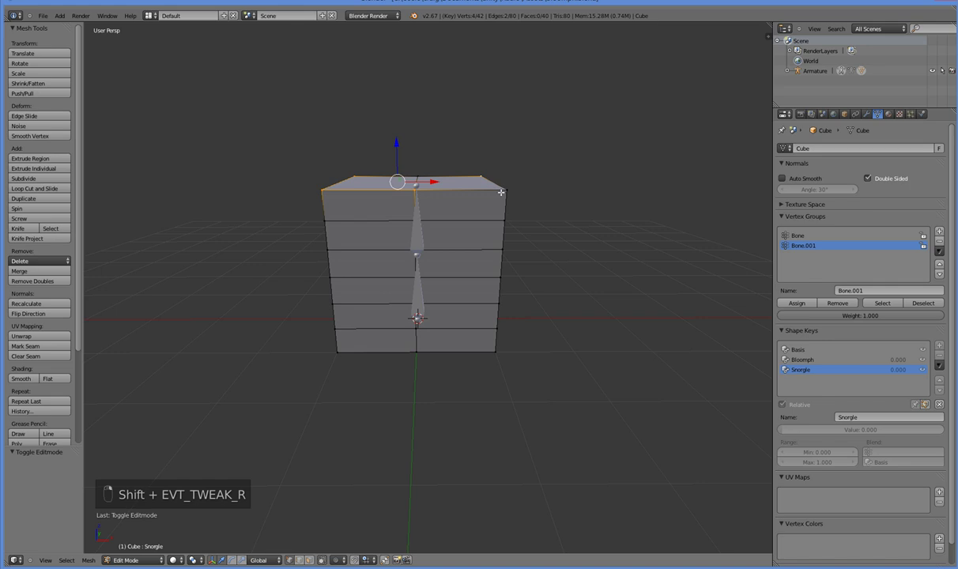
right_click(418, 192, "shift")
key("g")
key("z")
left_click(413, 98)
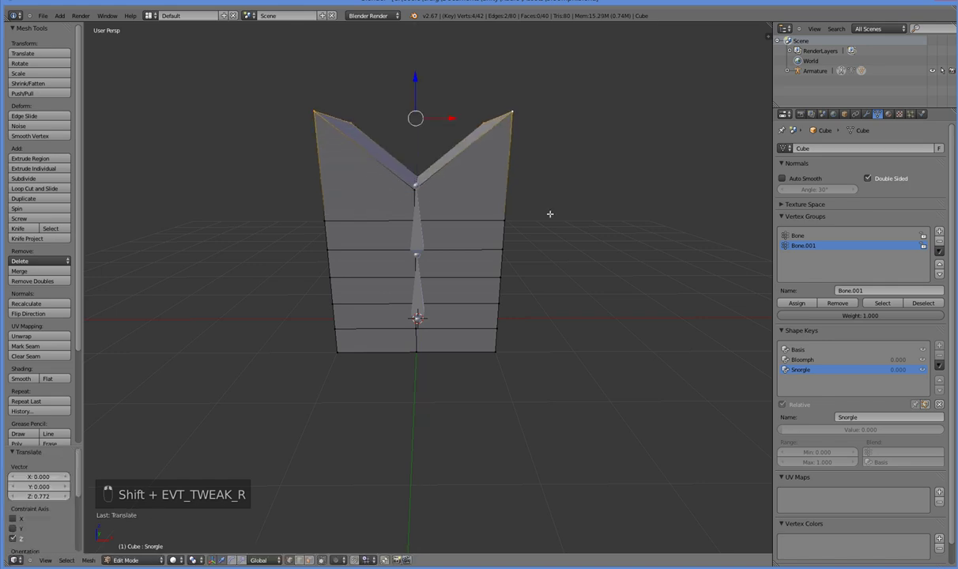
key("Tab")
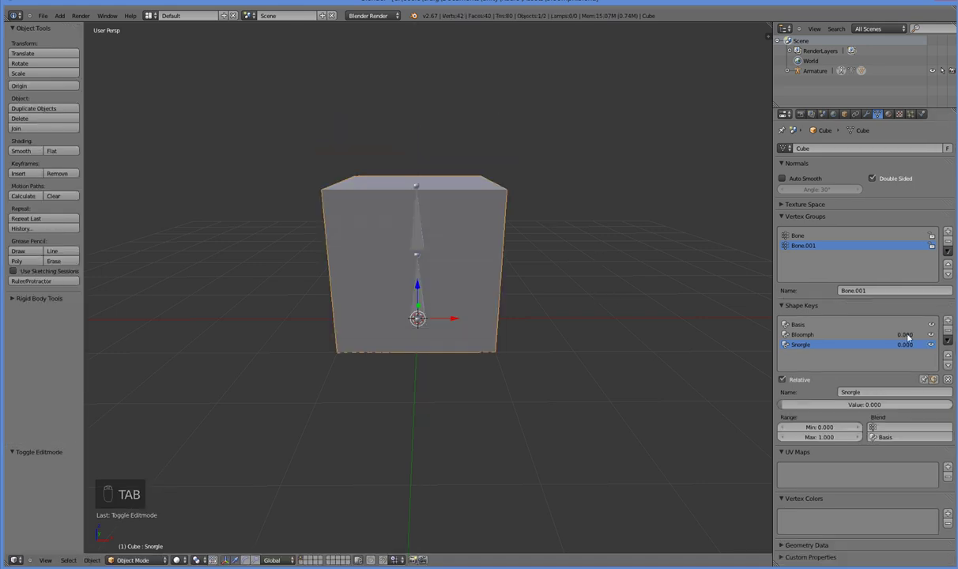
Step: Test the Bloomph and Snorgle sliders, make Basis active, and save over the blend file
left_click_drag(903, 337, 877, 354)
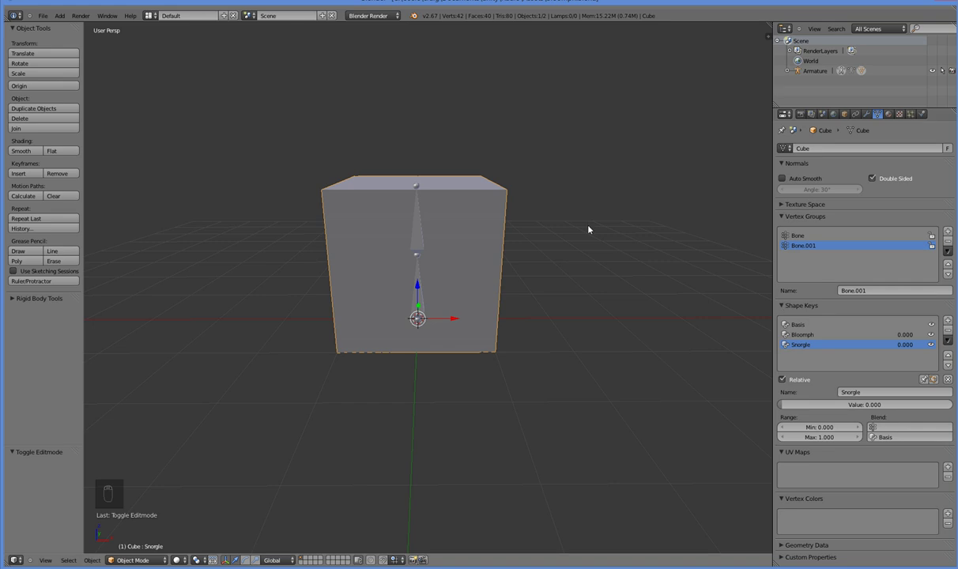
left_click(810, 325)
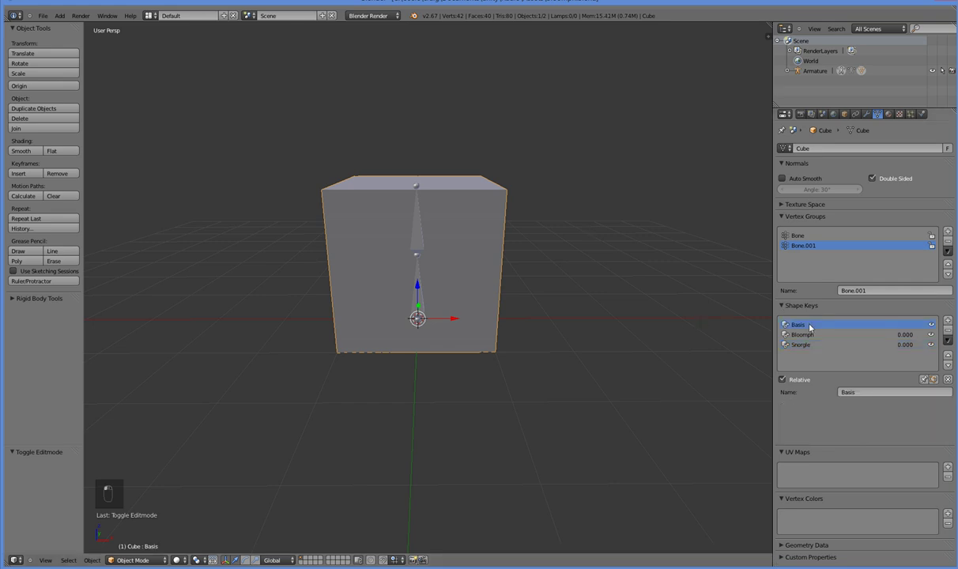
key("ctrl+s")
left_click(613, 309)
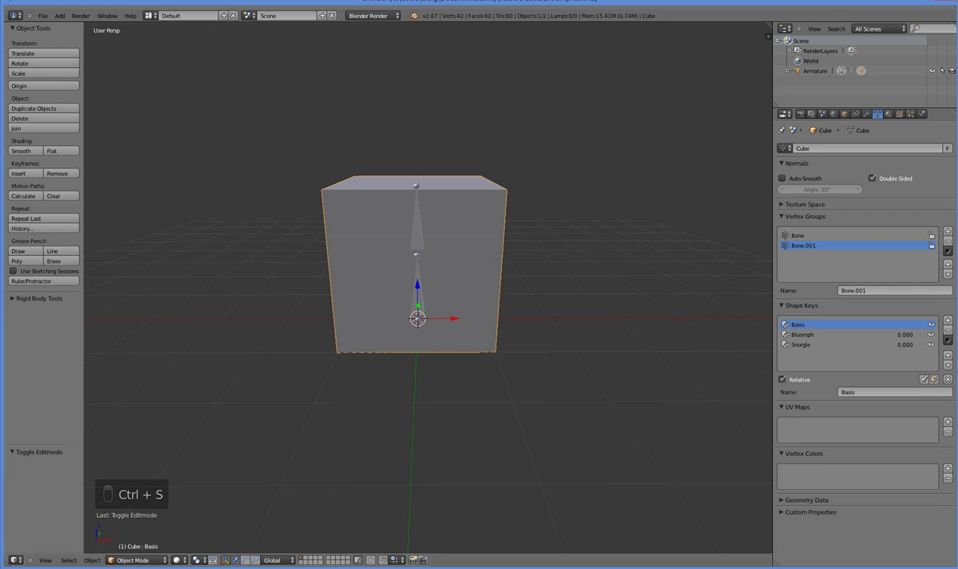
Step: In Unity, rotate Bone_001 to bend the box, then select Cube to view its blend shapes
key("alt+Tab")
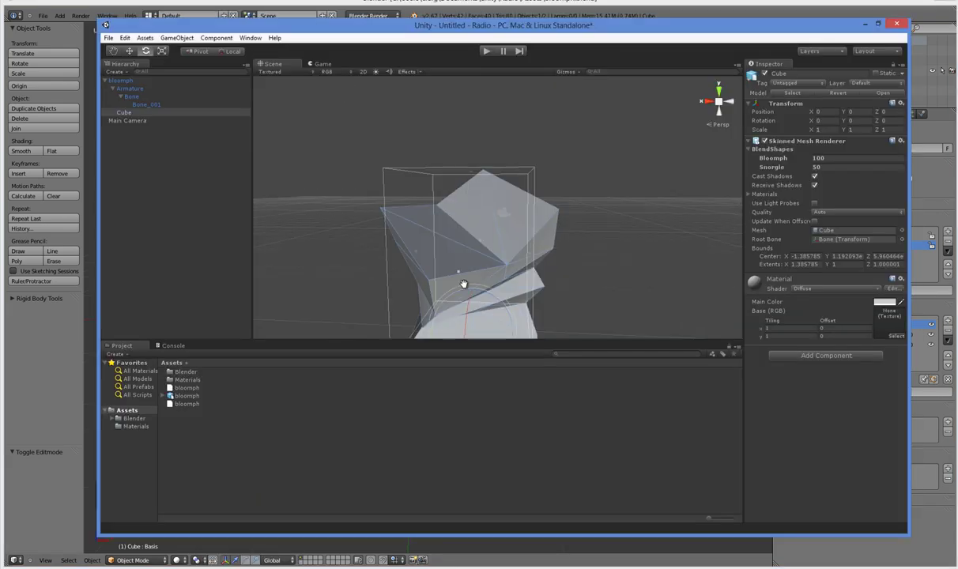
left_click(145, 81)
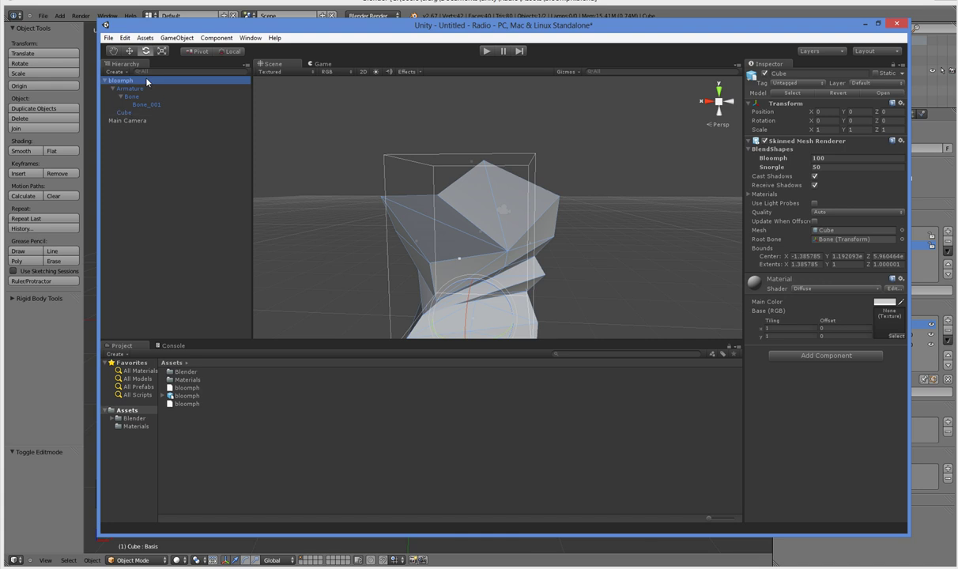
left_click(162, 105)
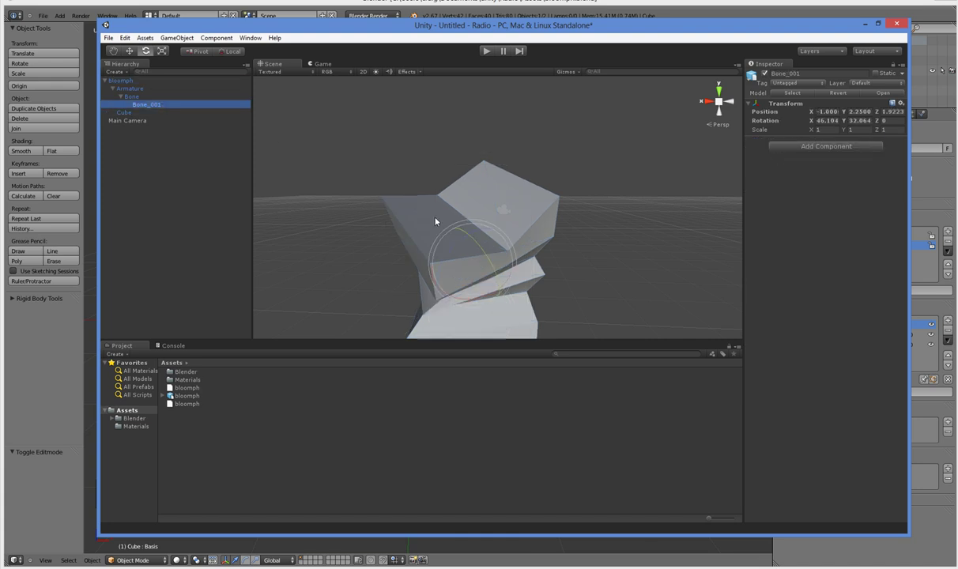
mouse_move(434, 215)
left_mouse_down()
mouse_move(459, 238)
mouse_move(427, 198)
mouse_move(460, 248)
mouse_move(432, 212)
mouse_move(461, 269)
mouse_move(437, 231)
left_mouse_up()
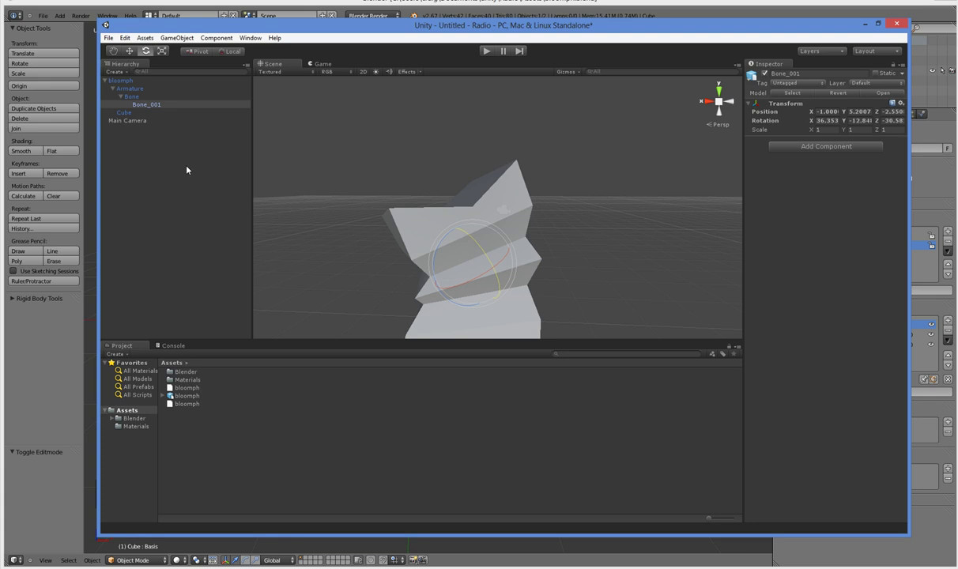
left_click(128, 113)
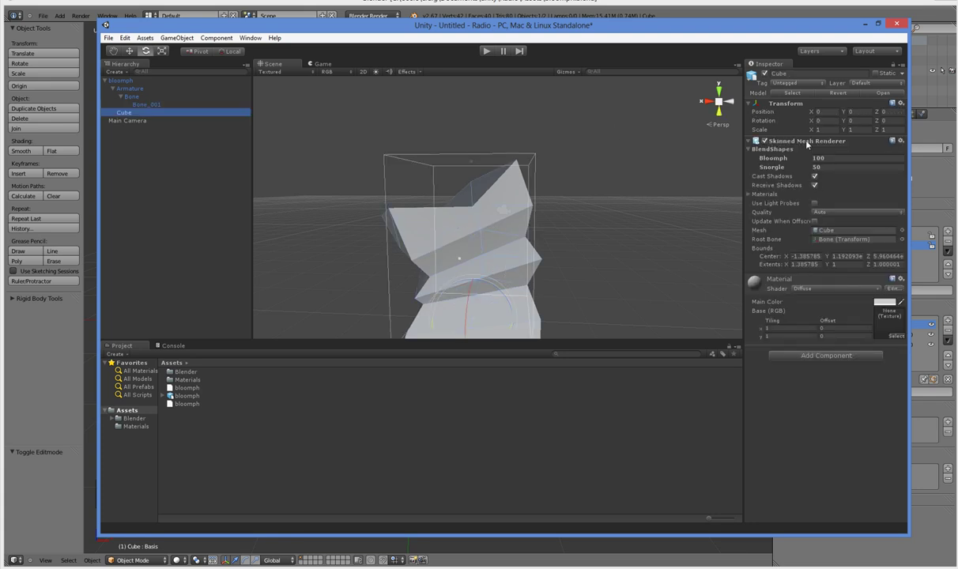
Step: Enter Bloomph 50 and Snorgle 100 in the Cube's BlendShapes fields and orbit to inspect
left_click(780, 158)
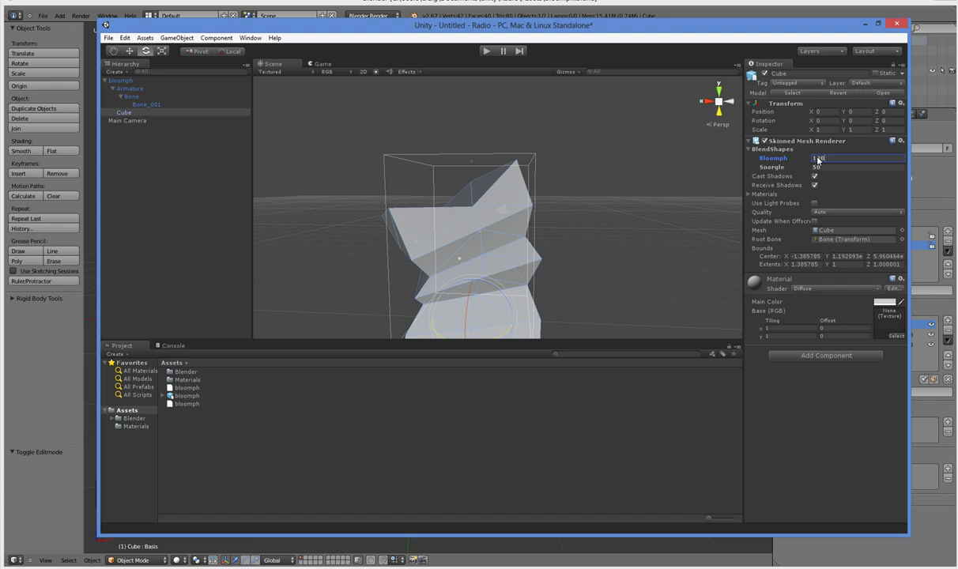
type("0")
key("Tab")
type("0")
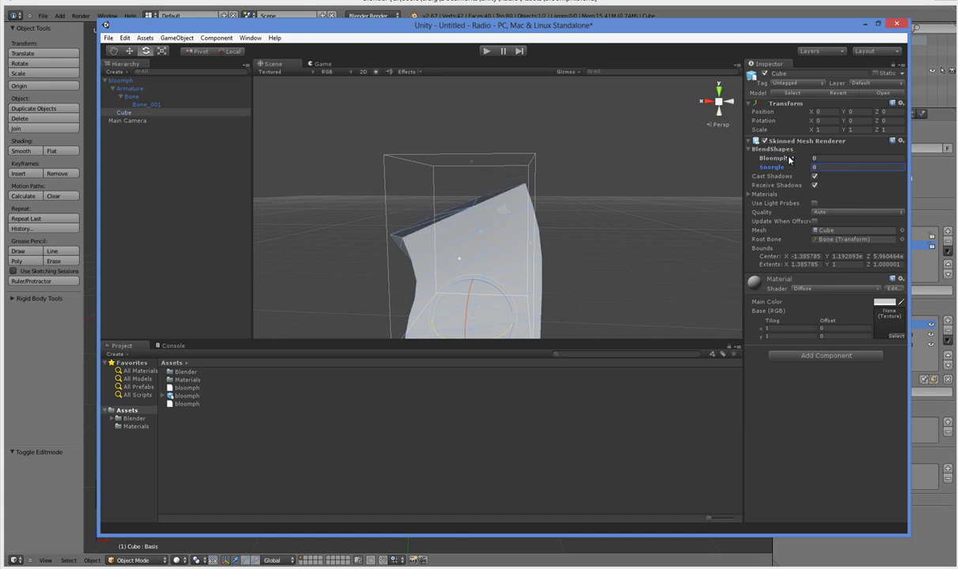
type("100")
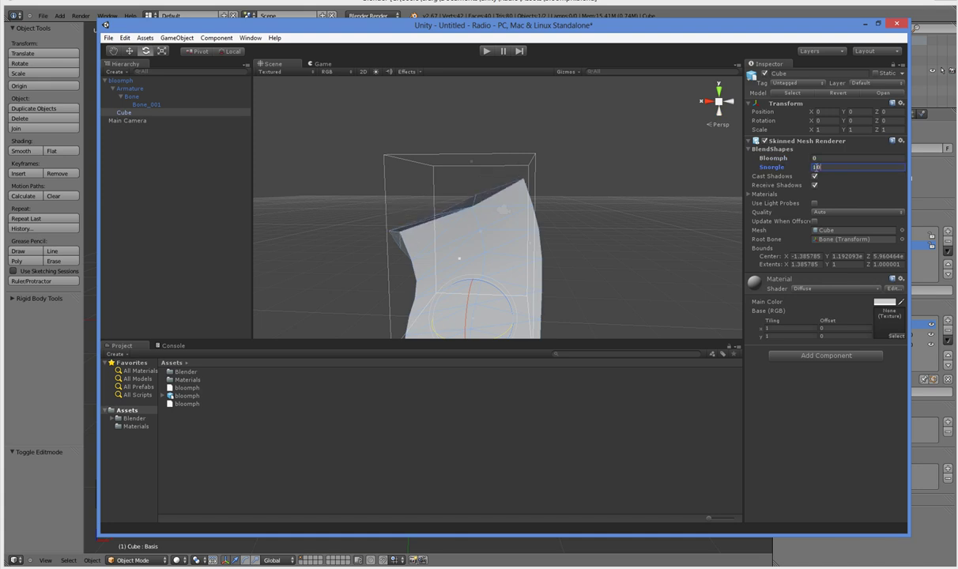
left_click(828, 159)
type("50")
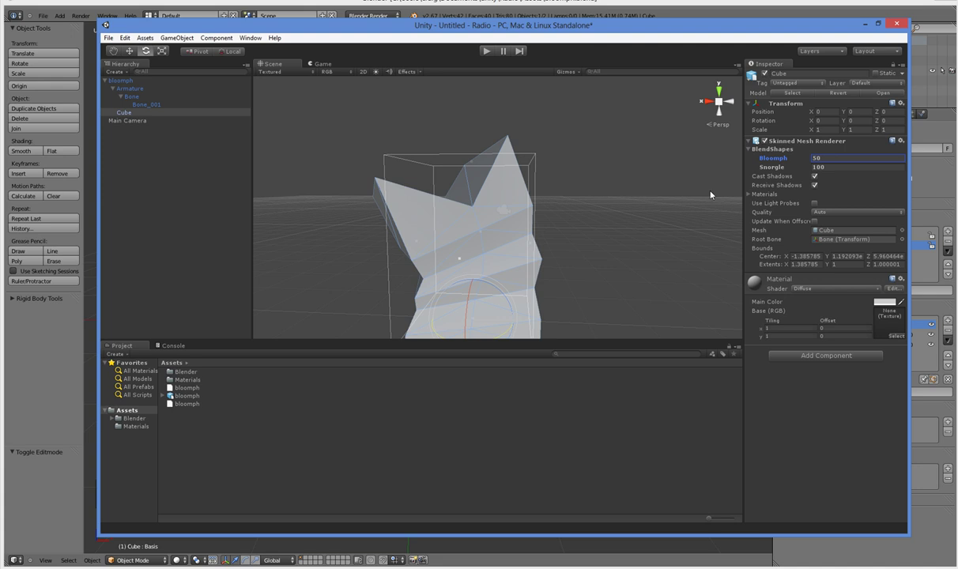
left_click_drag(711, 194, 641, 229, "alt")
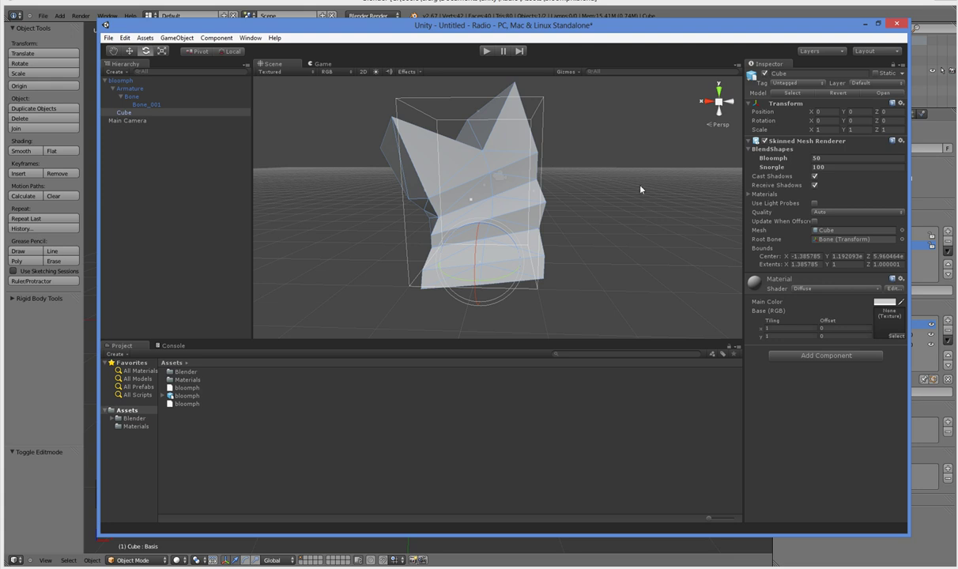
Step: Close Unity and orbit Blender's viewport around the box and armature, ending in Front view
left_click(635, 6)
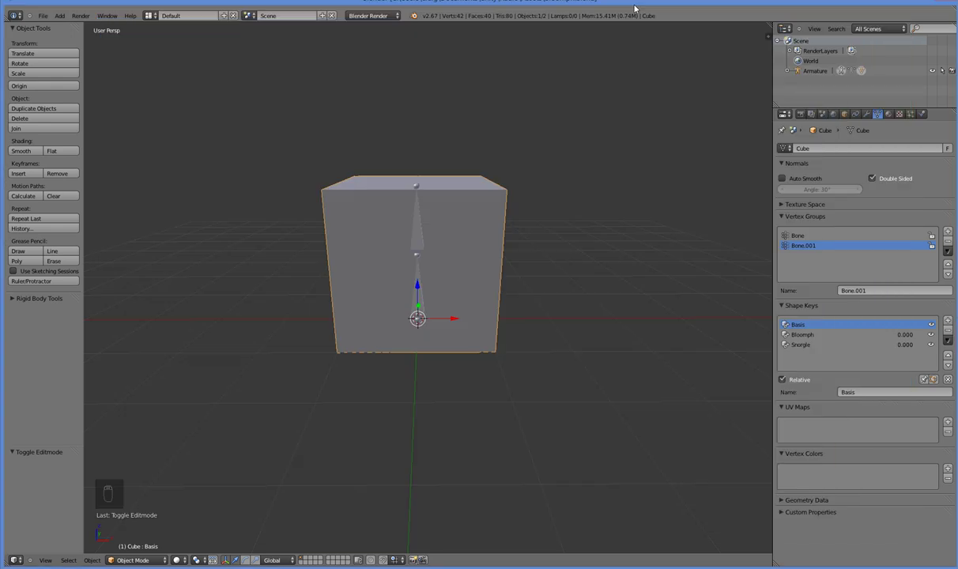
middle_click_drag(508, 342, 465, 368)
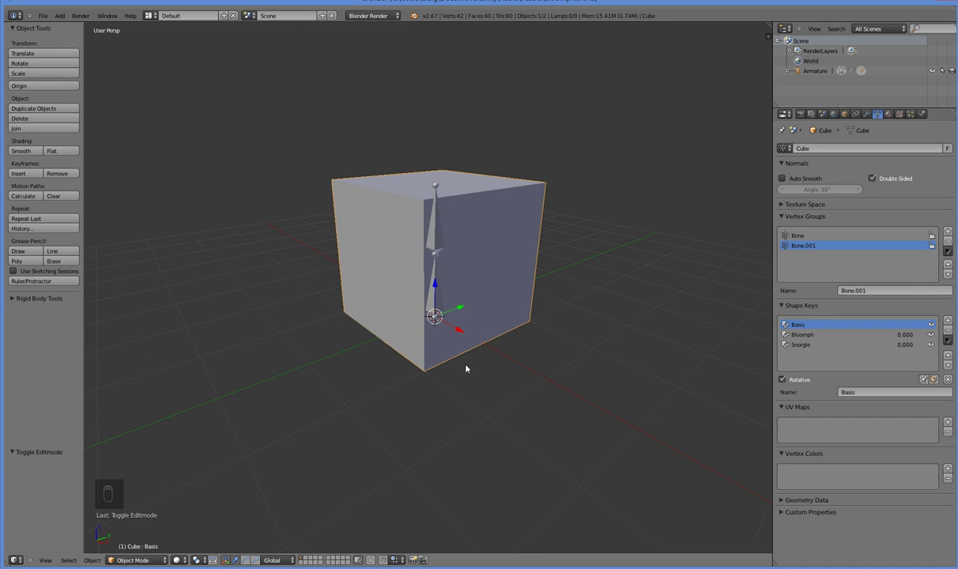
middle_click_drag(467, 368, 535, 363)
key("KP_1")
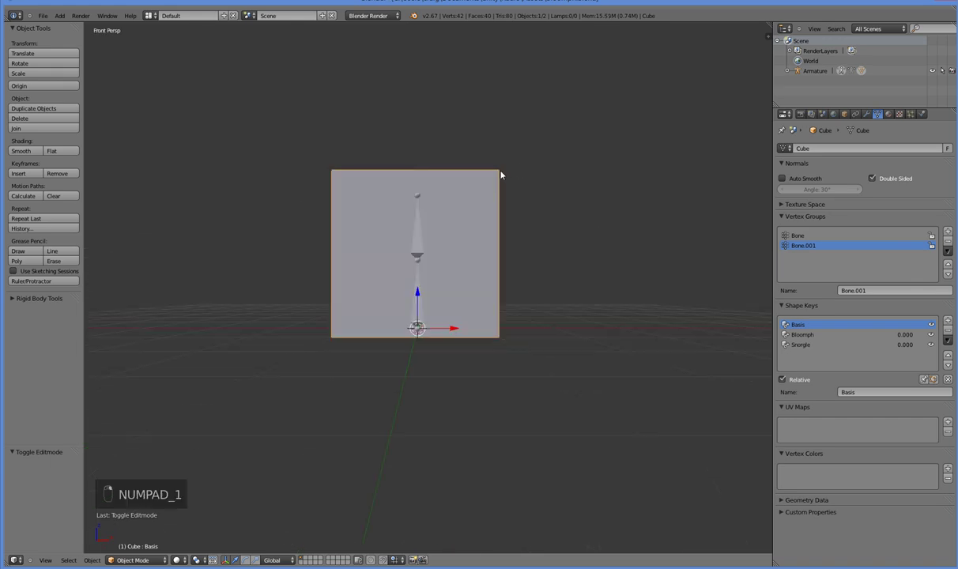
Step: Enter Edit Mode on the box and undo the accidental vertex extrusion
key("Tab")
key("e")
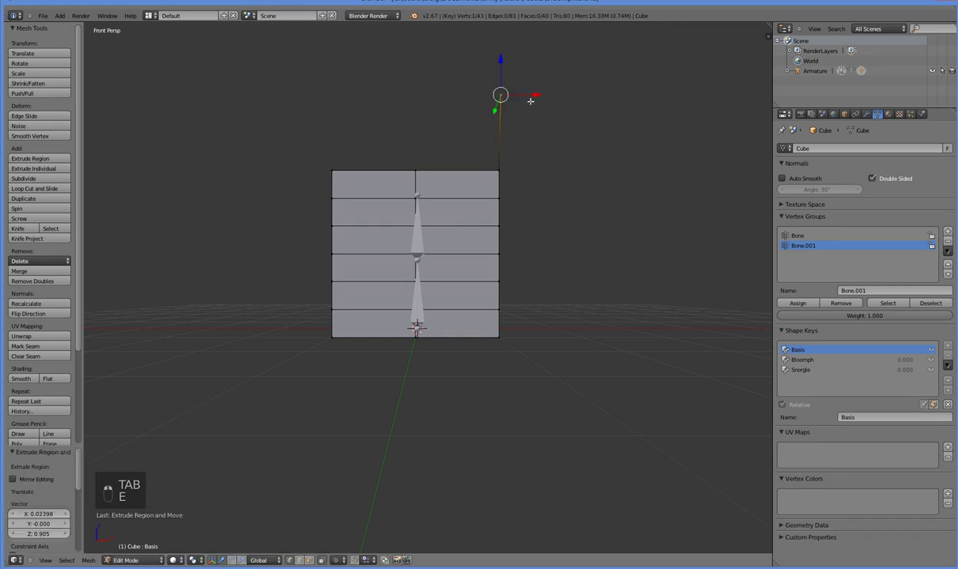
key("ctrl+z")
middle_click_drag(516, 197, 510, 270)
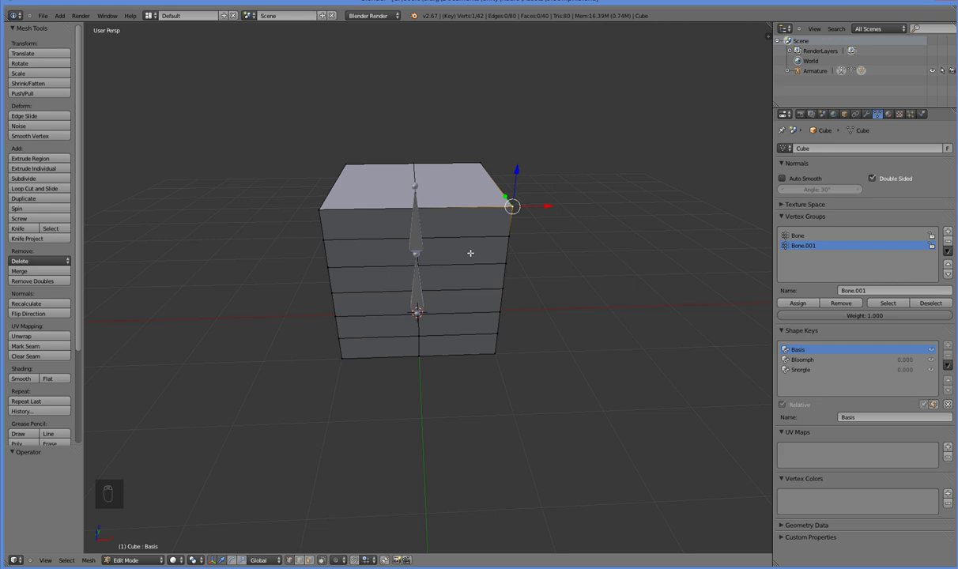
Step: Select all vertices and run Remove Doubles, which removes 0 vertices
key("a")
key("a")
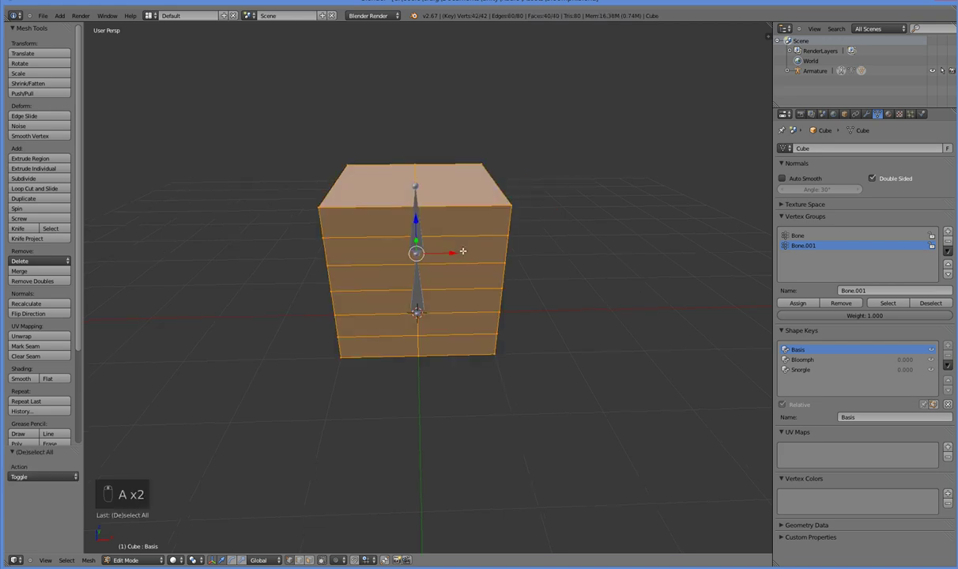
key("w")
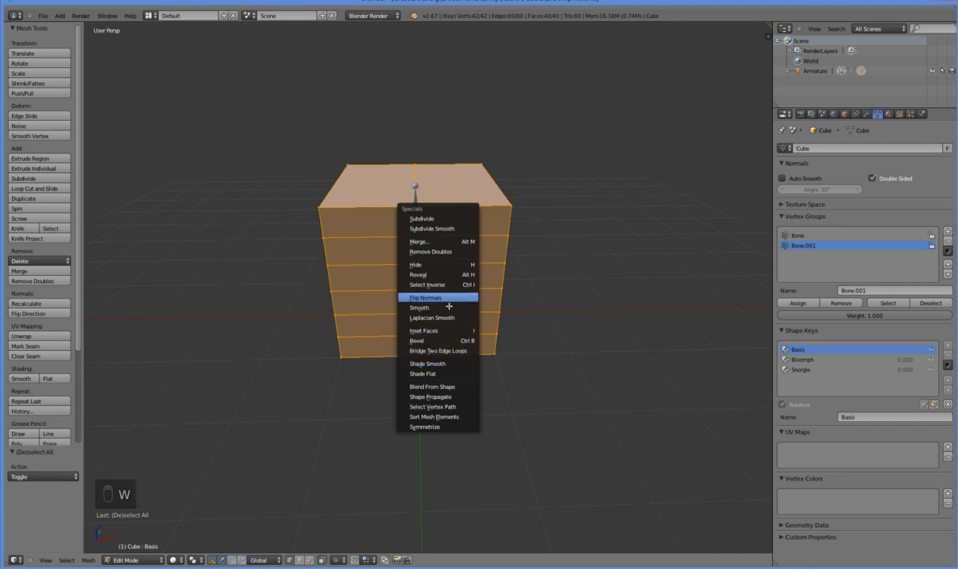
left_click(448, 253)
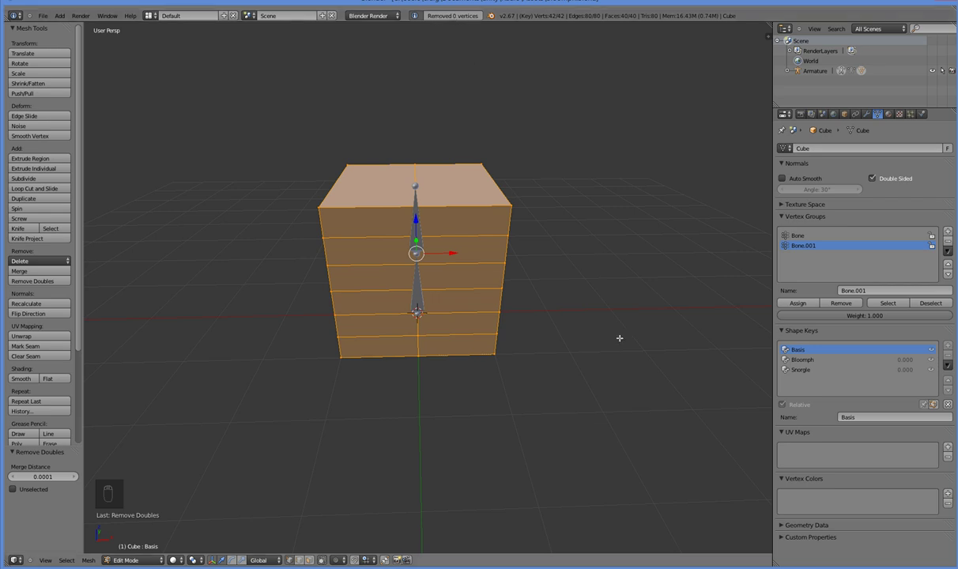
middle_click_drag(603, 331, 581, 307)
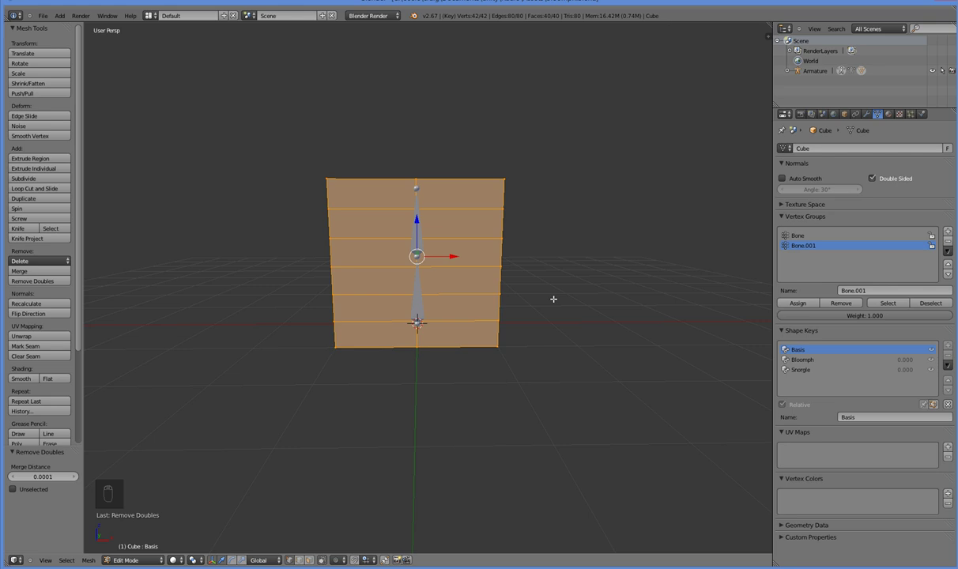
middle_click_drag(554, 299, 553, 341)
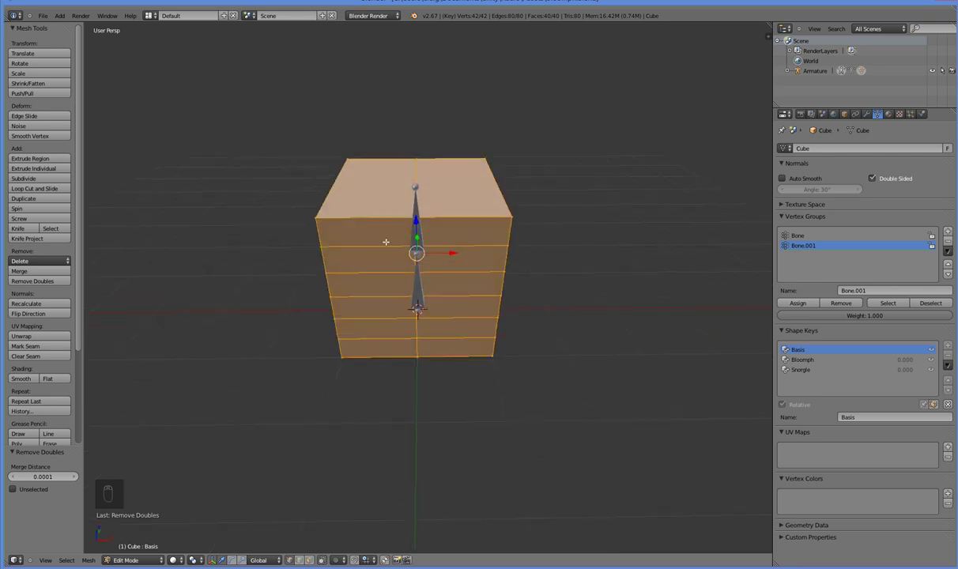